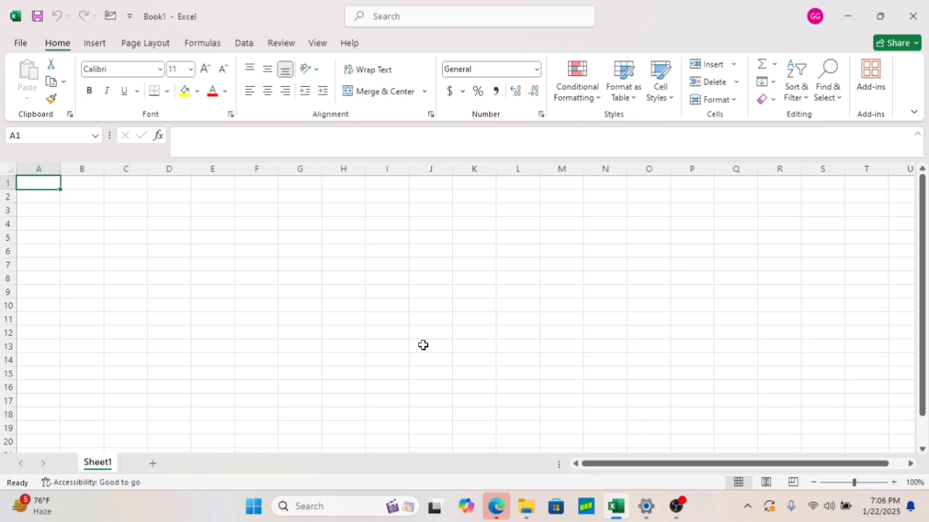
Enter "Computer Skill" in cell A1 and widen column A enough to hold the text.
{"action": "type", "text": "Comp"}
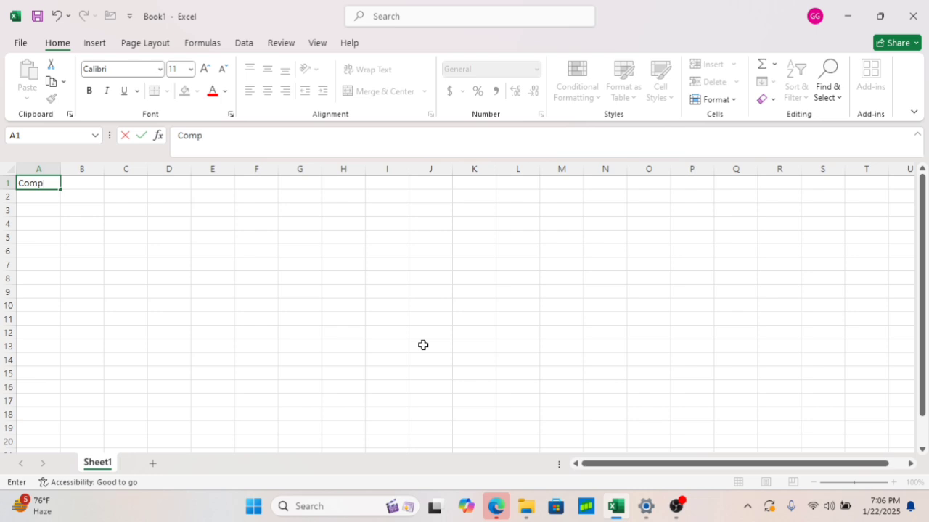
{"action": "type", "text": "uter Skill"}
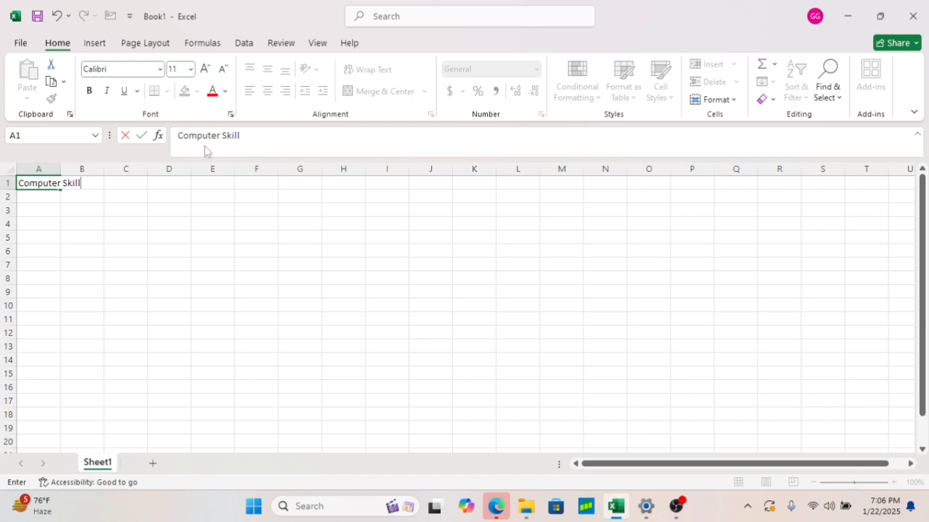
{"action": "left_click", "coordinate": [59, 168]}
{"action": "left_click_drag", "start_coordinate": [60, 167], "coordinate": [84, 169]}
{"action": "left_click", "coordinate": [191, 220]}
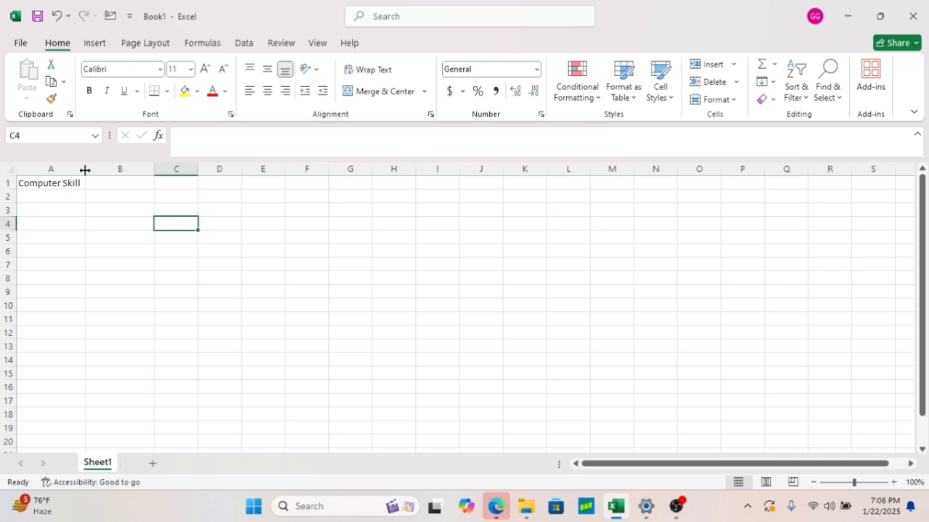
Widen columns A, B and C well beyond the length of the title text.
{"action": "left_click_drag", "start_coordinate": [85, 169], "coordinate": [86, 169]}
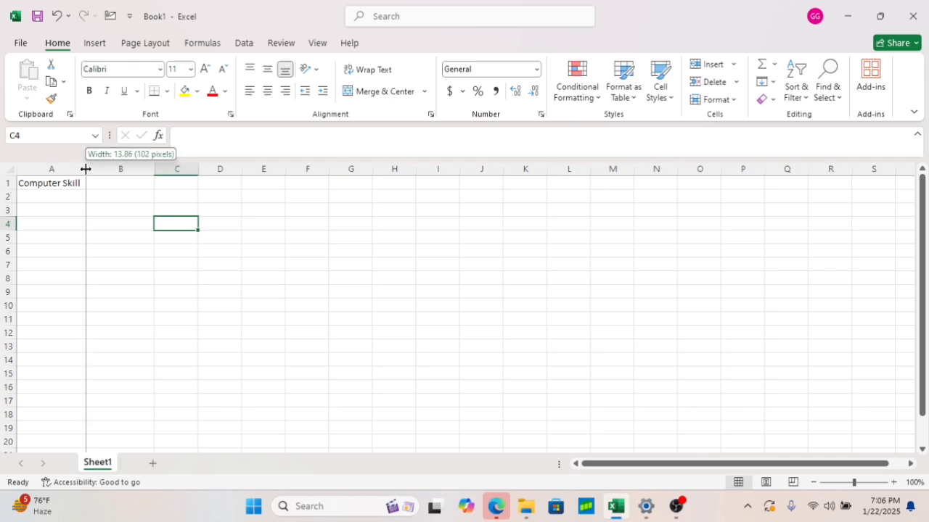
{"action": "left_click_drag", "start_coordinate": [86, 169], "coordinate": [155, 169]}
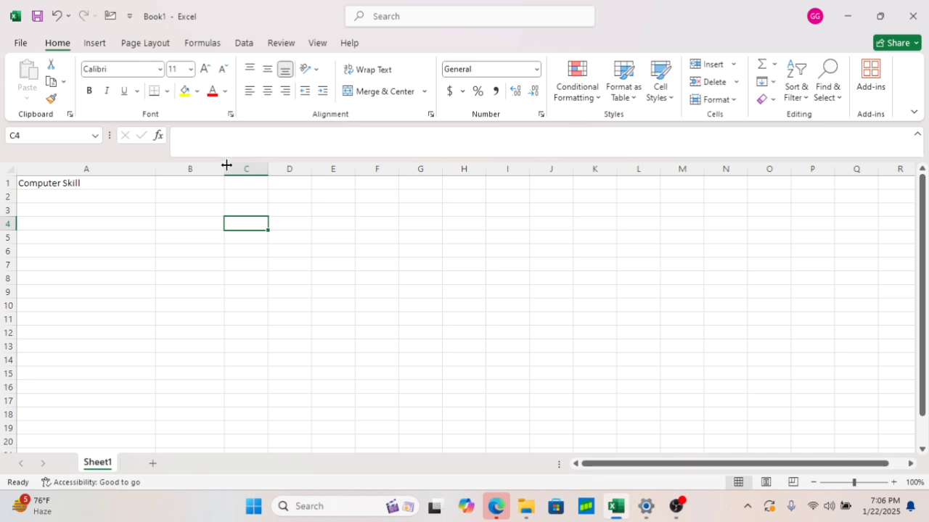
{"action": "left_click_drag", "start_coordinate": [223, 169], "coordinate": [475, 171]}
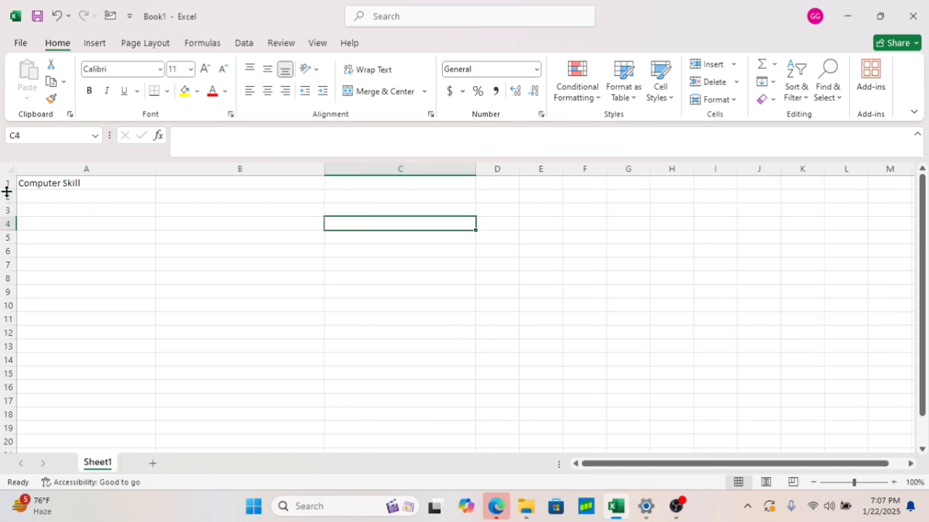
Make row 2 taller than the other rows and autofit column A to the "Computer Skill" text.
{"action": "mouse_move", "coordinate": [7, 203]}
{"action": "left_mouse_down"}
{"action": "mouse_move", "coordinate": [8, 290]}
{"action": "mouse_move", "coordinate": [19, 213]}
{"action": "left_mouse_up"}
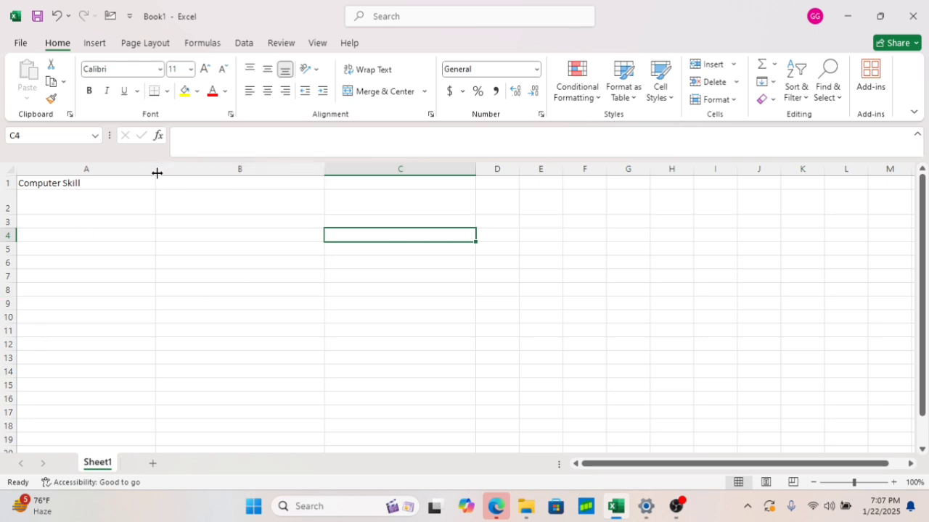
{"action": "left_click_drag", "start_coordinate": [156, 172], "coordinate": [69, 180]}
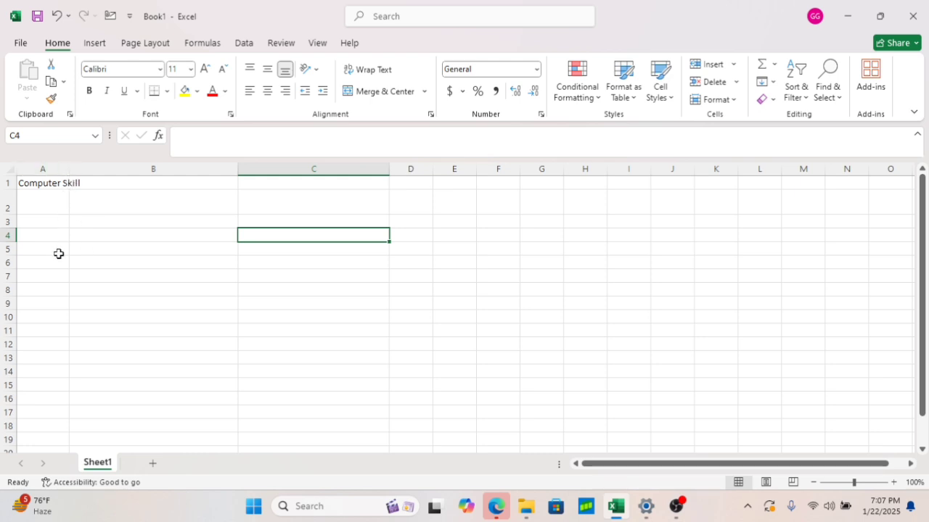
{"action": "double_click", "coordinate": [68, 171]}
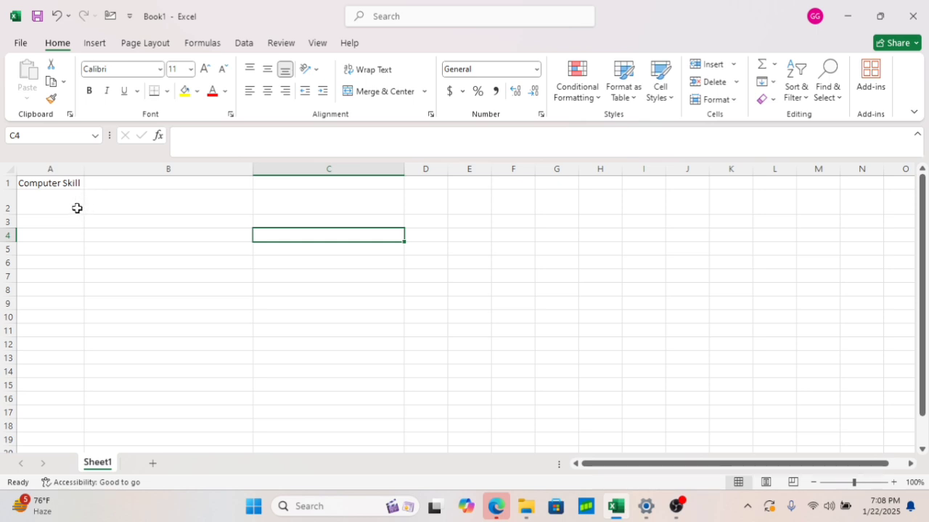
{"action": "left_click_drag", "start_coordinate": [10, 215], "coordinate": [10, 209]}
Enter "Hardware Part" in cell A2 and "Software part" in cell B2.
{"action": "left_click", "coordinate": [32, 203]}
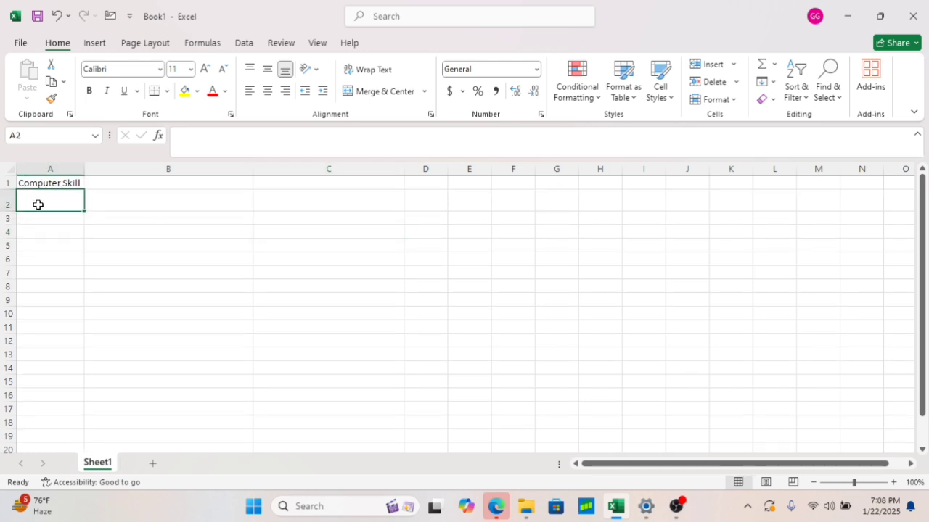
{"action": "type", "text": "Hardware"}
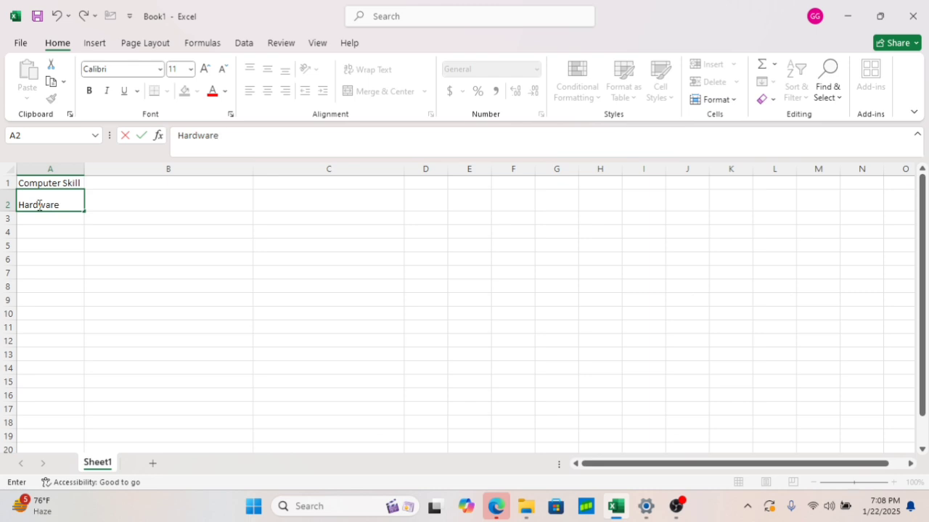
{"action": "type", "text": " Part"}
{"action": "key", "text": "Tab"}
{"action": "type", "text": "Soft"}
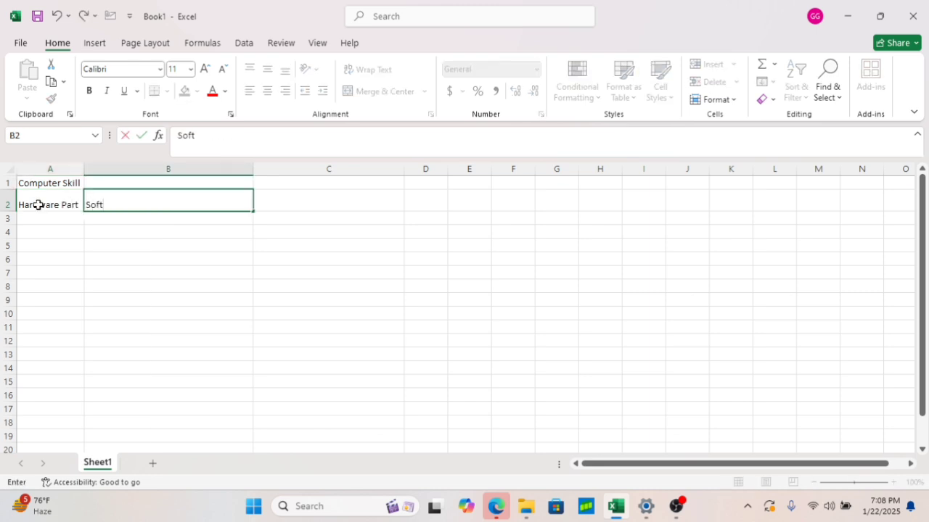
{"action": "type", "text": "ware part"}
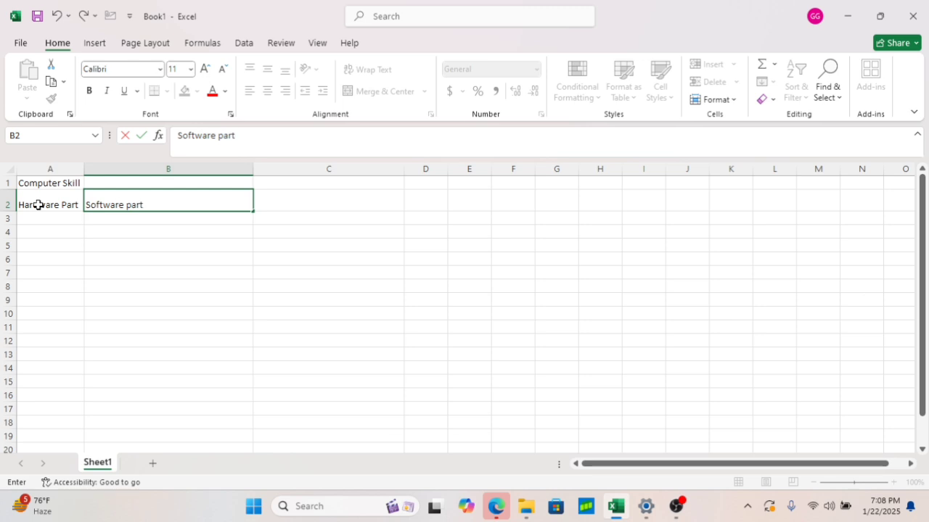
{"action": "left_click", "coordinate": [66, 232]}
{"action": "left_click", "coordinate": [140, 202]}
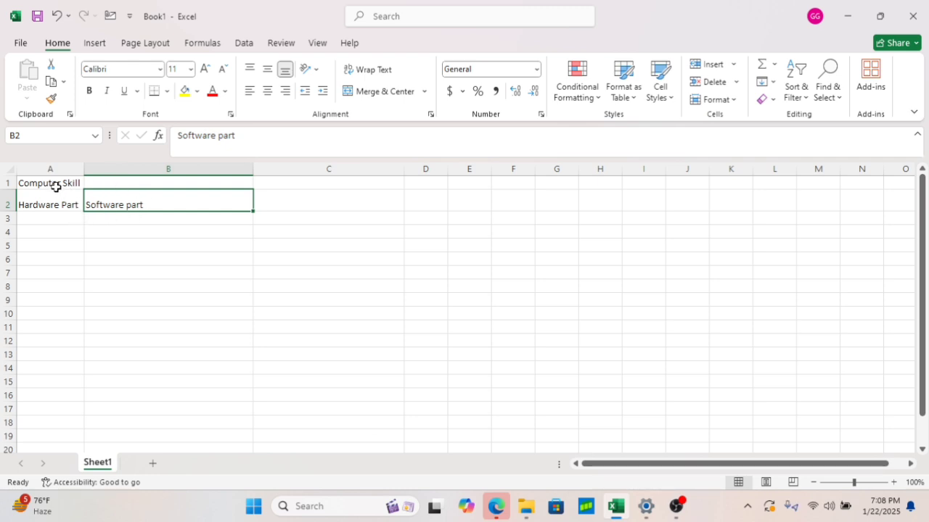
Apply All Borders to the range A1:B2.
{"action": "left_click_drag", "start_coordinate": [56, 182], "coordinate": [140, 198]}
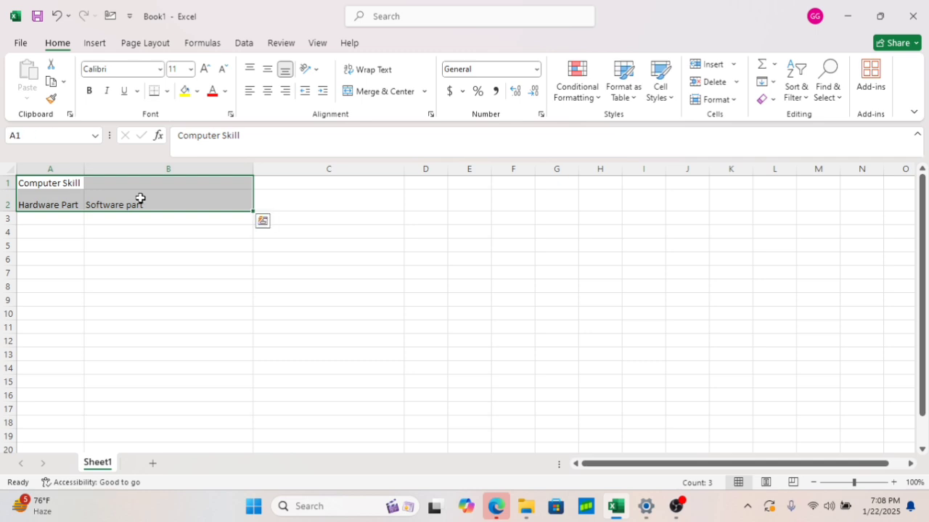
{"action": "left_click", "coordinate": [168, 90]}
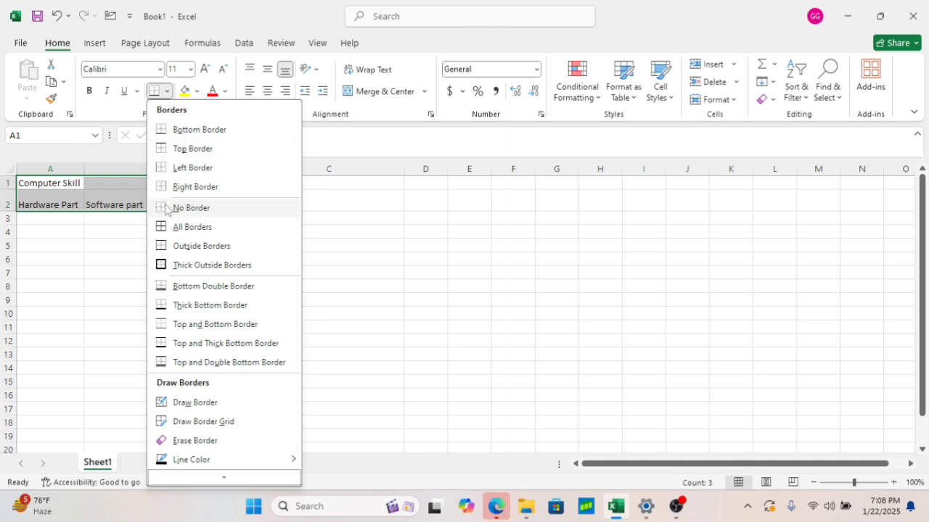
{"action": "left_click", "coordinate": [192, 231]}
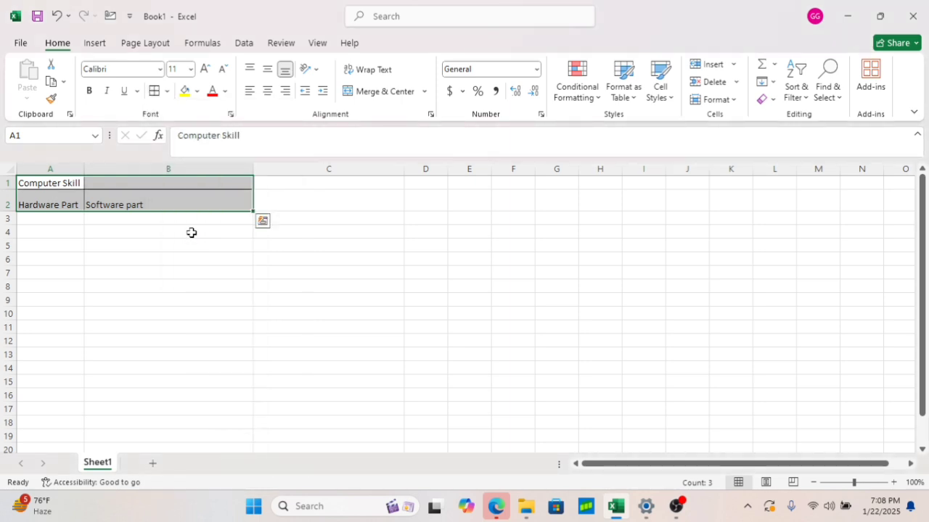
{"action": "left_click", "coordinate": [159, 275]}
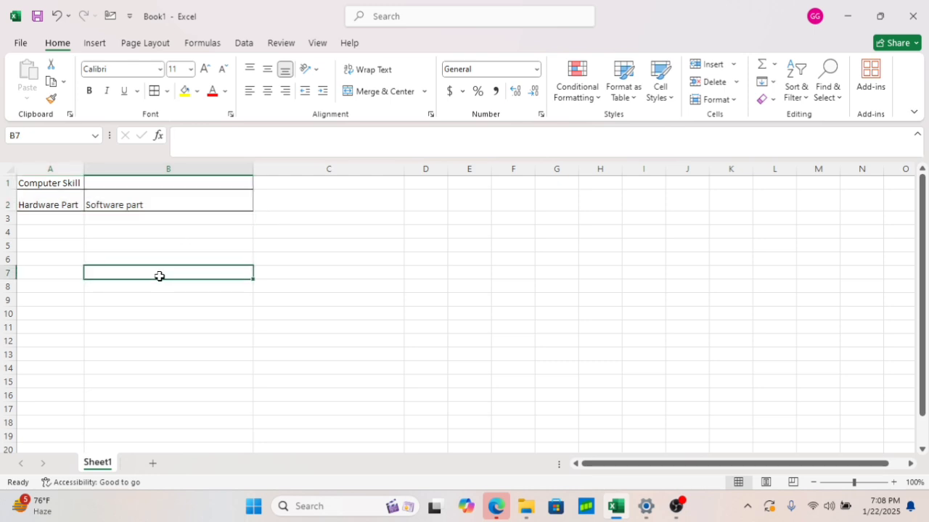
Merge cells A1 and B1 with Merge Cells and center the "Computer Skill" title horizontally.
{"action": "left_click", "coordinate": [66, 182]}
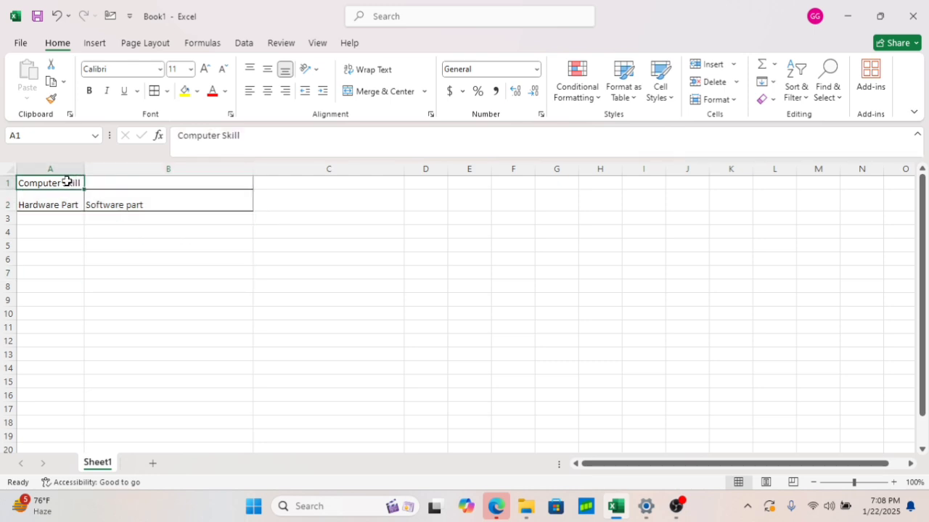
{"action": "left_click_drag", "start_coordinate": [67, 181], "coordinate": [99, 181]}
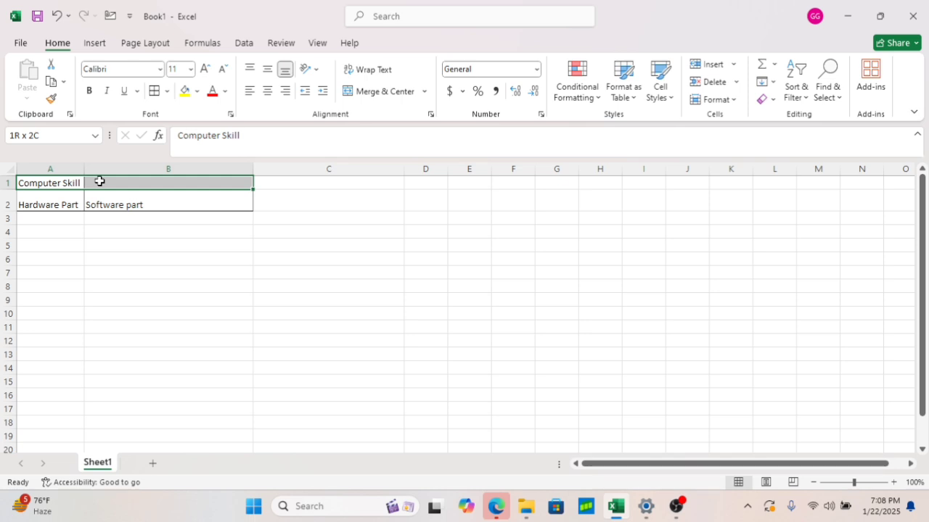
{"action": "left_click", "coordinate": [424, 92]}
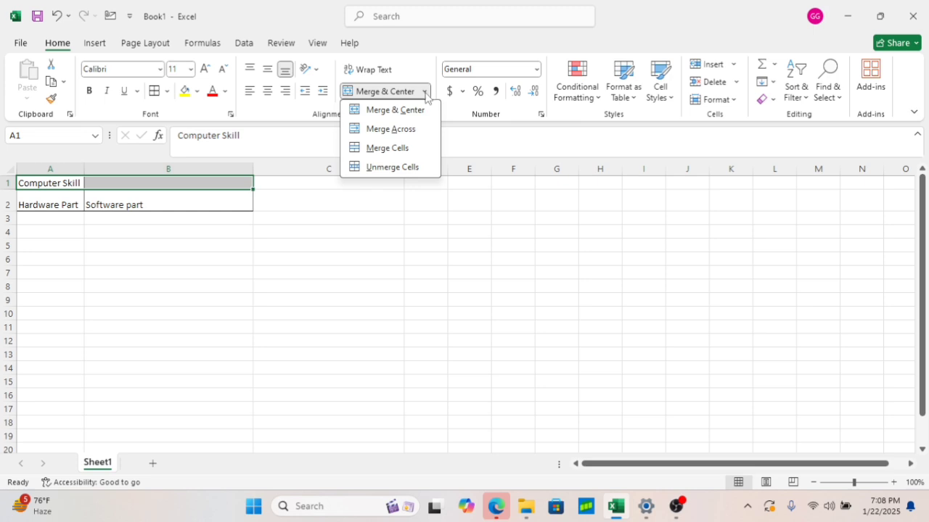
{"action": "left_click", "coordinate": [406, 150]}
{"action": "left_click", "coordinate": [288, 219]}
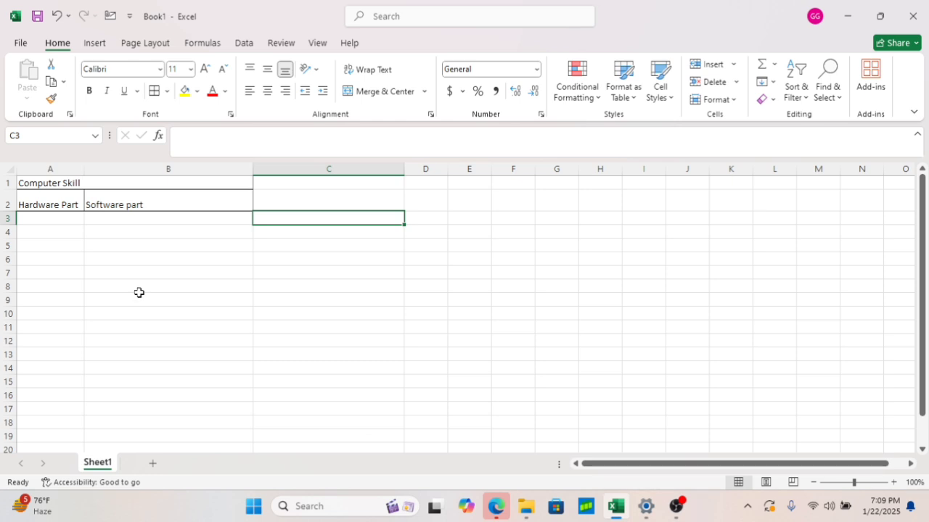
{"action": "left_click", "coordinate": [45, 183]}
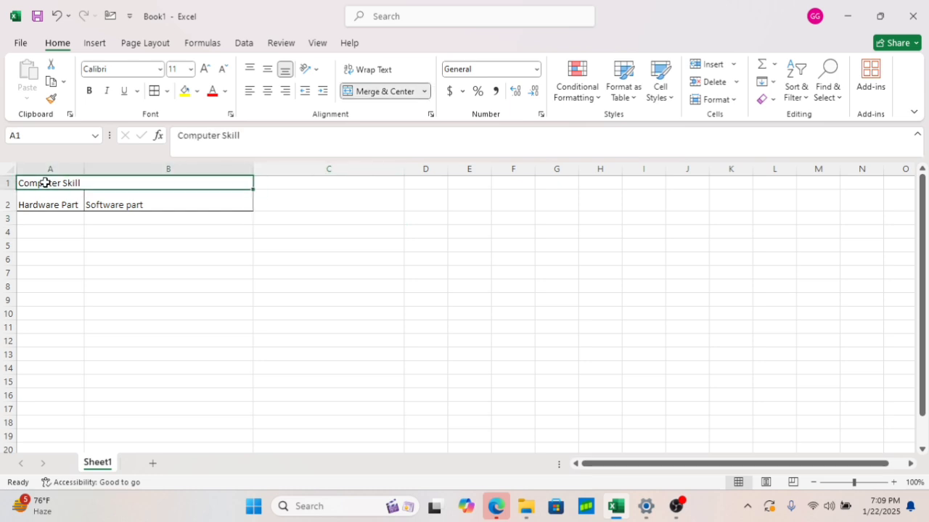
{"action": "left_click", "coordinate": [267, 92]}
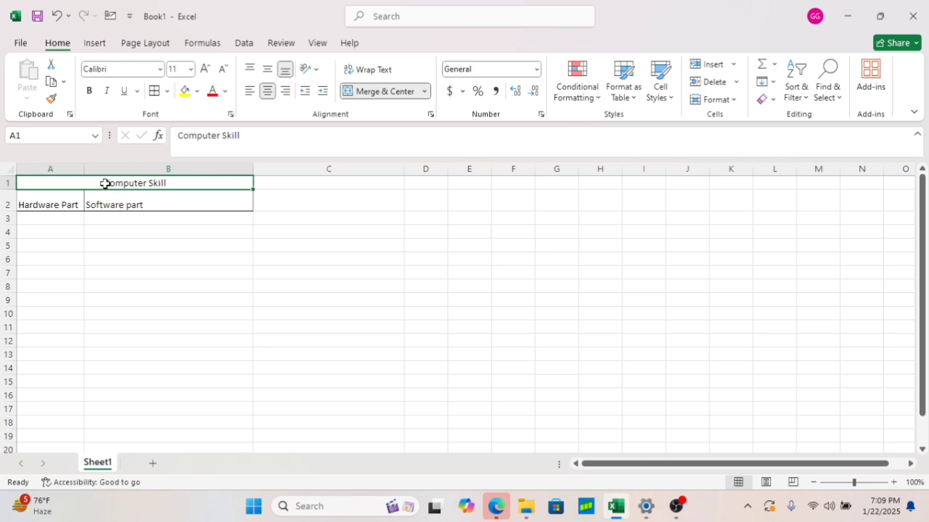
{"action": "double_click", "coordinate": [107, 185]}
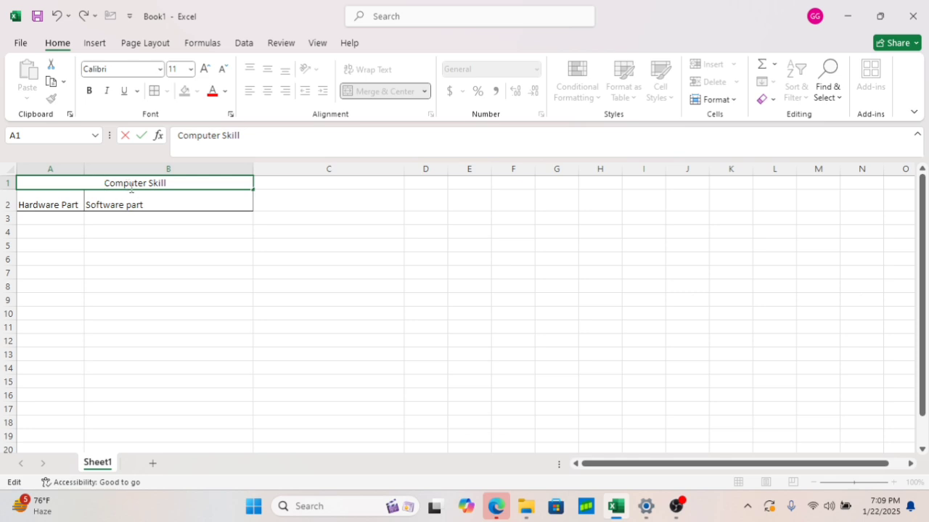
{"action": "left_click", "coordinate": [196, 242]}
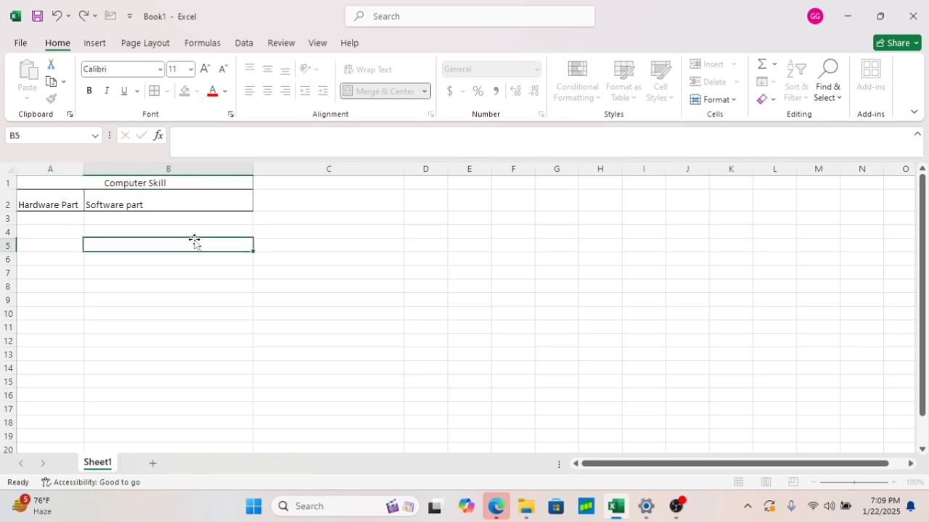
{"action": "left_click", "coordinate": [151, 181]}
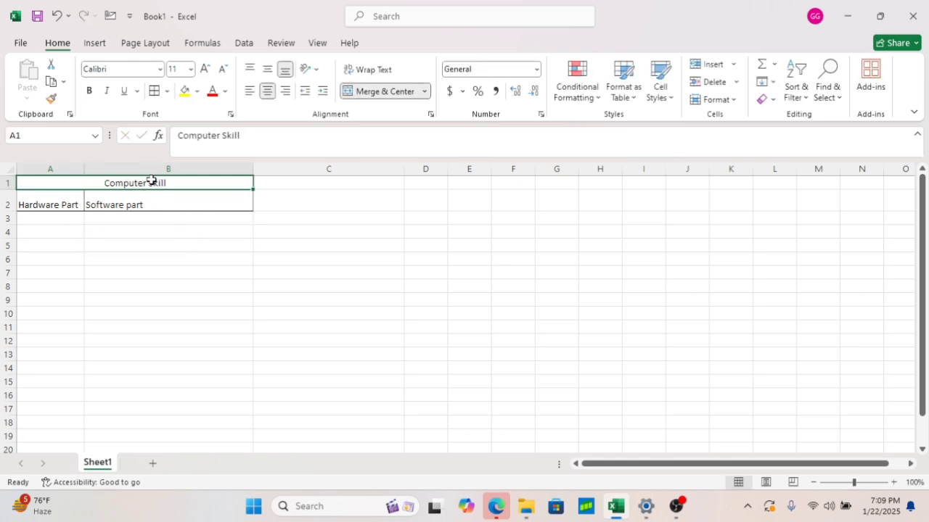
{"action": "double_click", "coordinate": [109, 183]}
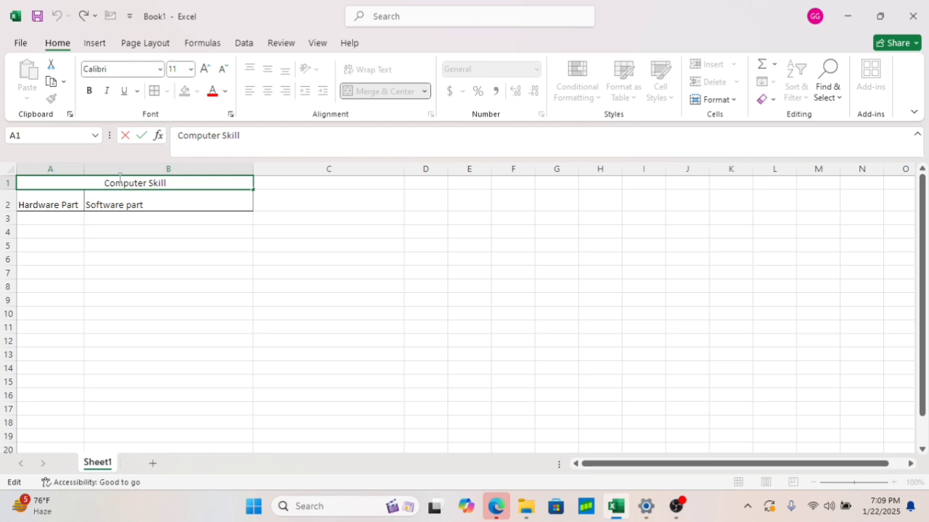
{"action": "key", "text": "Escape"}
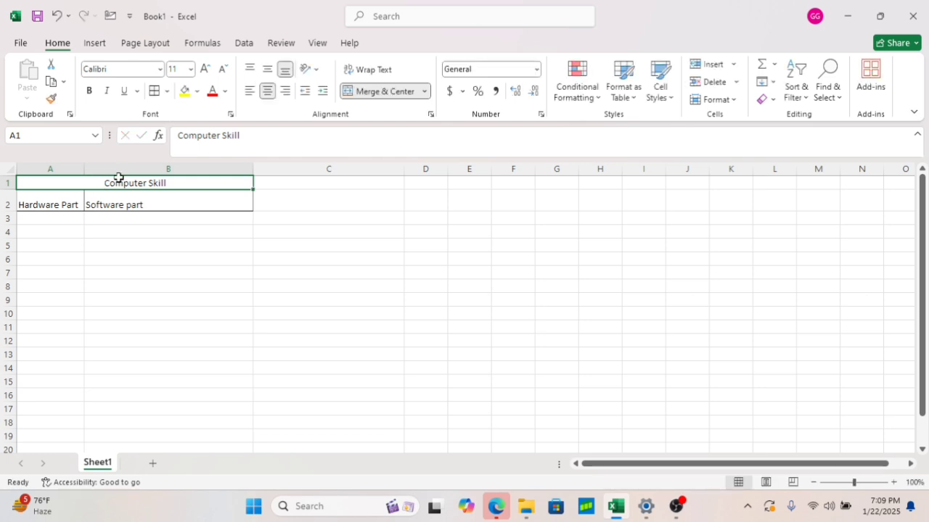
{"action": "double_click", "coordinate": [107, 183]}
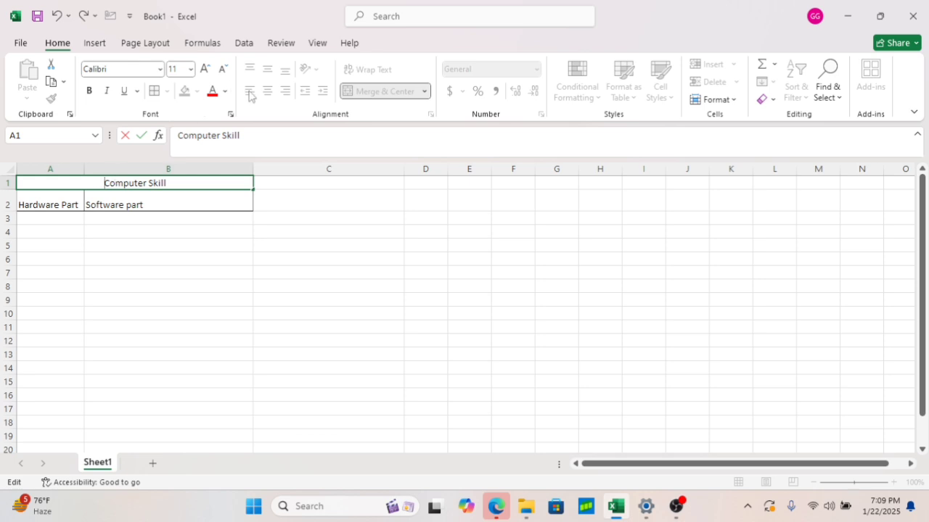
{"action": "left_click", "coordinate": [292, 231]}
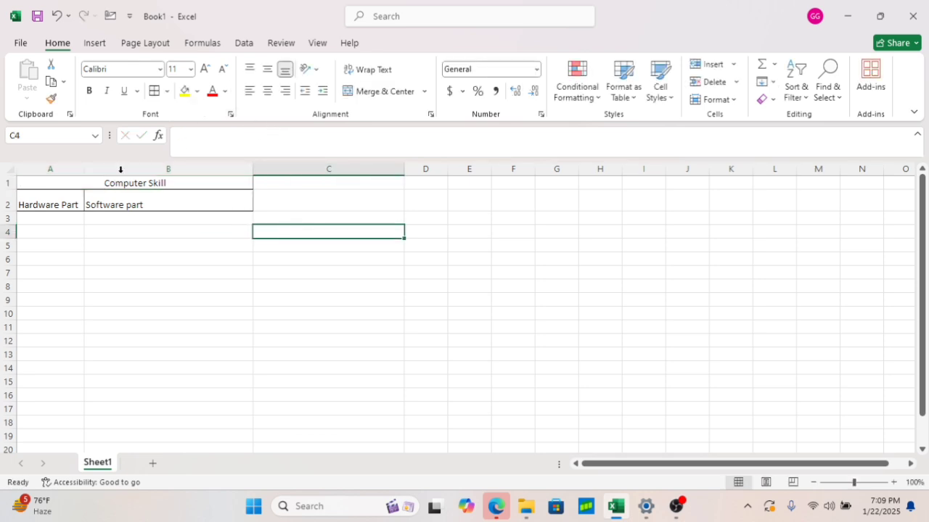
Try left and right alignment on the merged "Computer Skill" title, and return it to centered.
{"action": "left_click", "coordinate": [102, 184]}
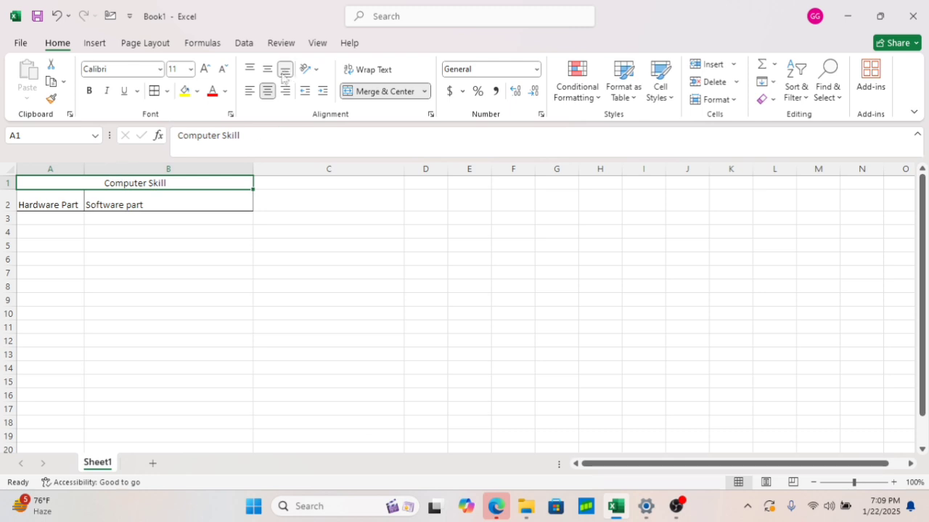
{"action": "left_click", "coordinate": [250, 91]}
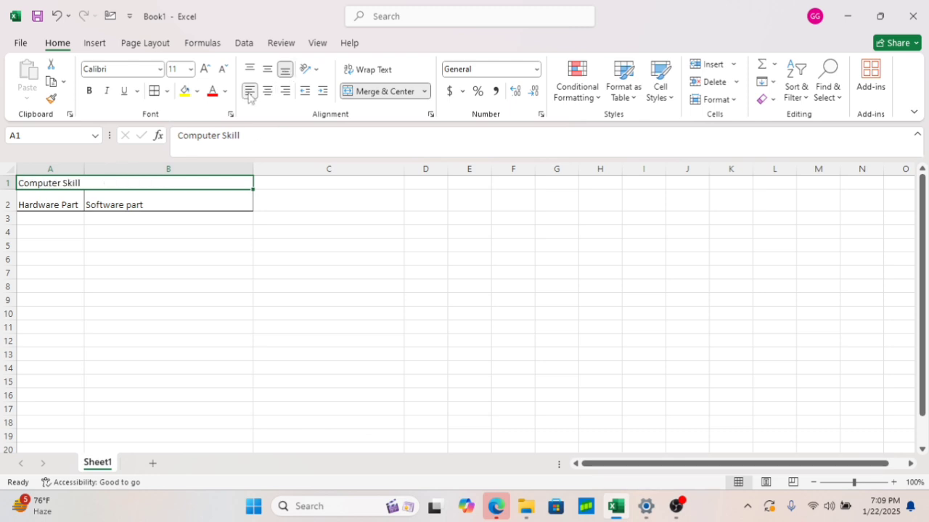
{"action": "left_click", "coordinate": [285, 92]}
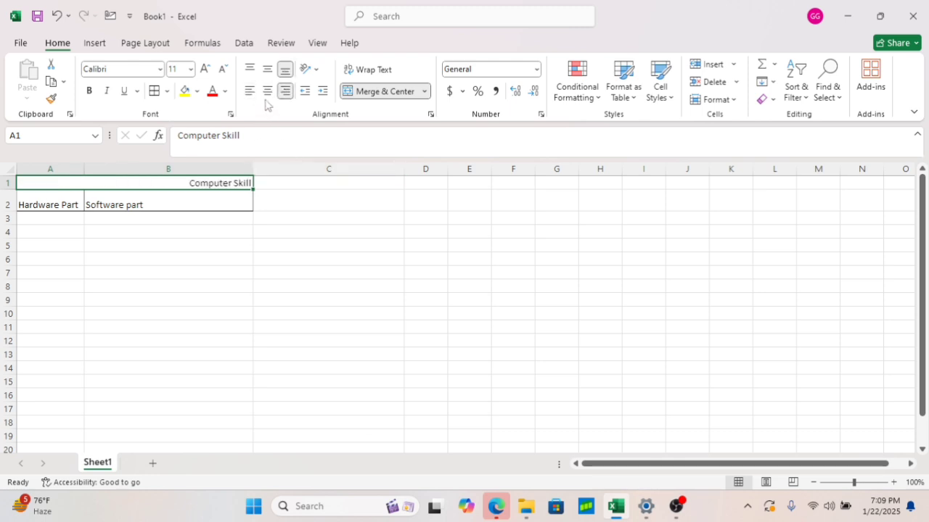
{"action": "left_click", "coordinate": [268, 91]}
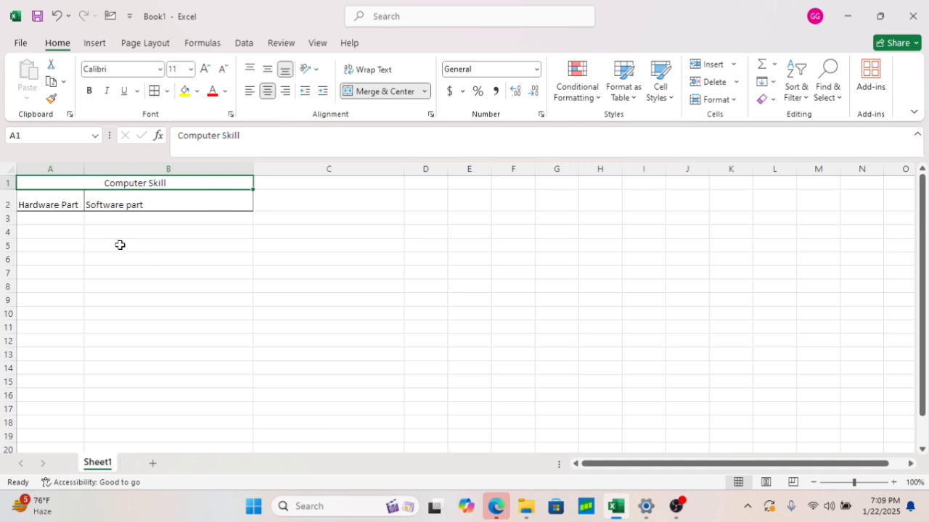
Widen column A slightly, and delete and retype the first letter of the "Computer Skill" title within its cell.
{"action": "left_click_drag", "start_coordinate": [84, 168], "coordinate": [114, 168]}
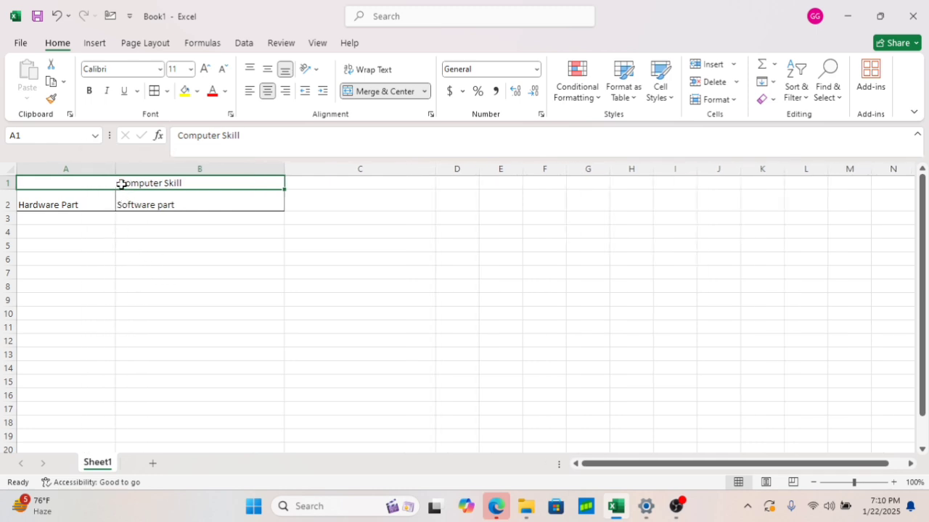
{"action": "double_click", "coordinate": [118, 182]}
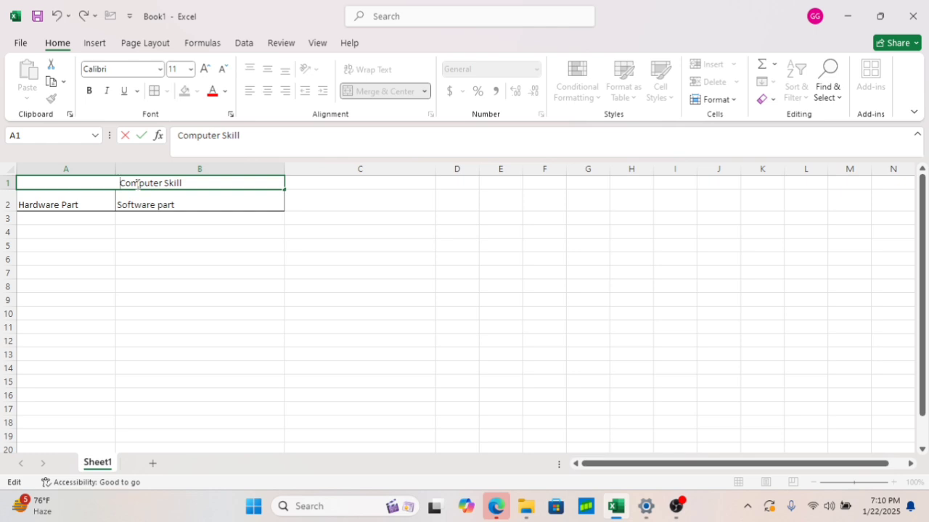
{"action": "key", "text": "Delete"}
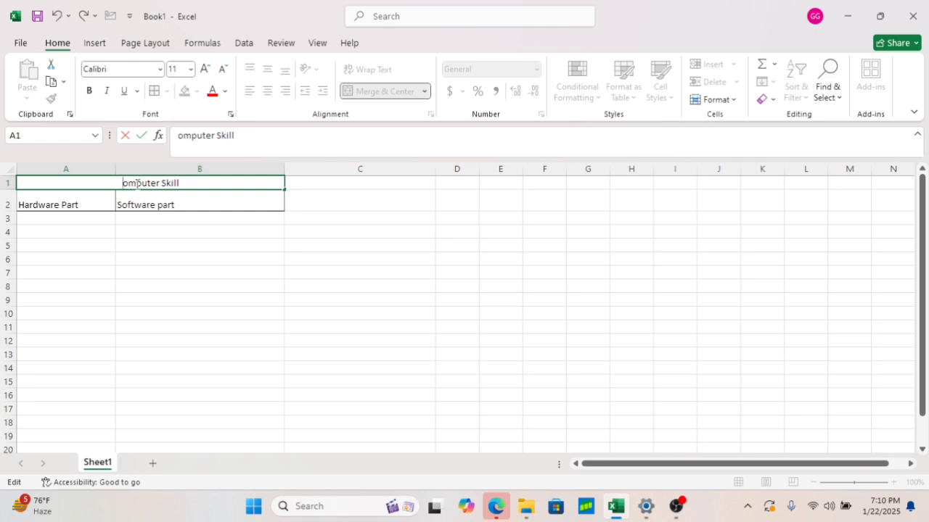
{"action": "type", "text": "C"}
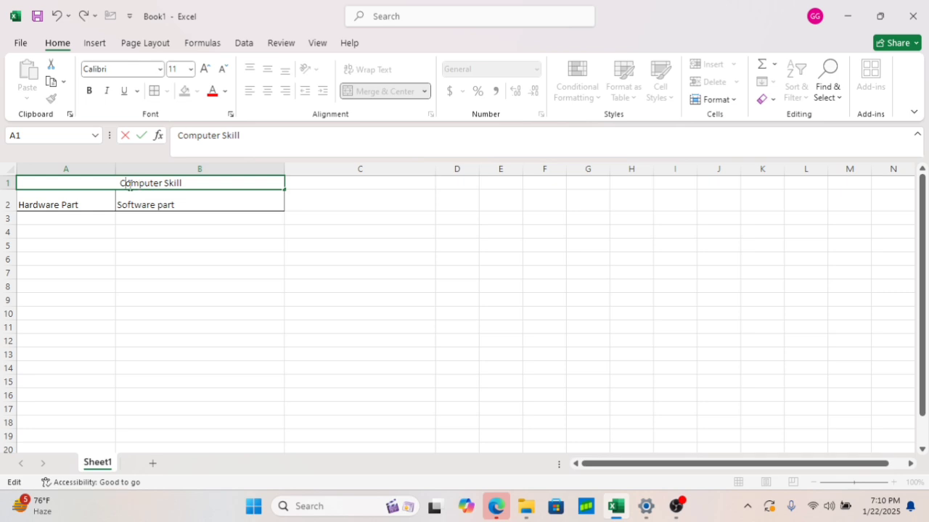
{"action": "left_click", "coordinate": [174, 243]}
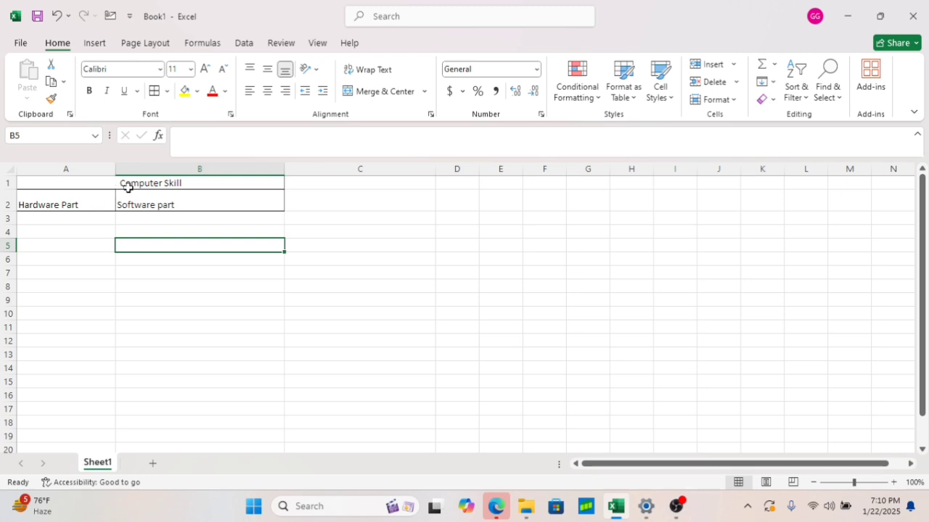
Shorten the text in cell B2 to "Software" by removing the word "part".
{"action": "left_click", "coordinate": [190, 203]}
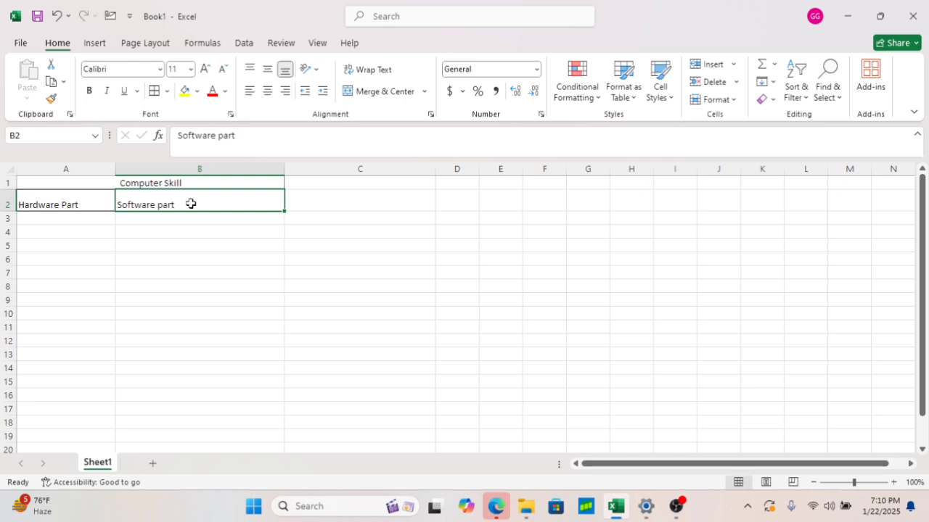
{"action": "double_click", "coordinate": [191, 204]}
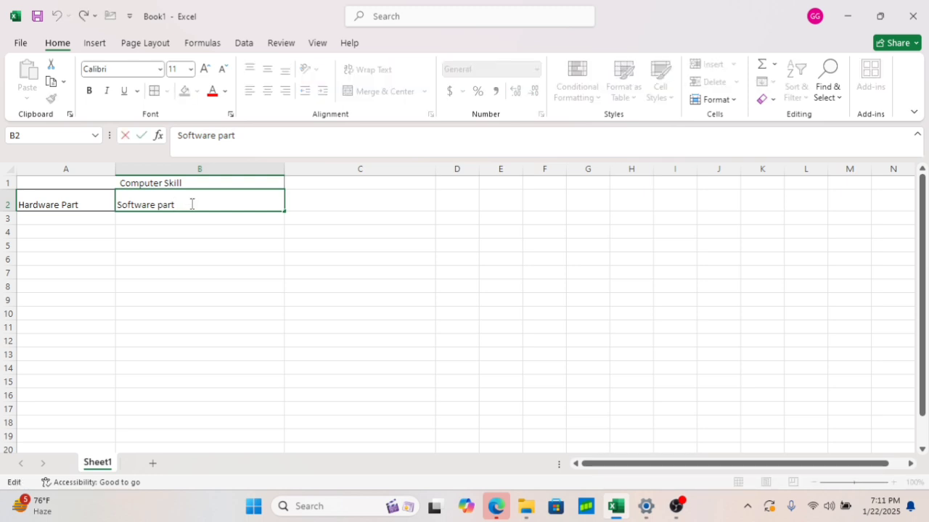
{"action": "key", "text": "F2"}
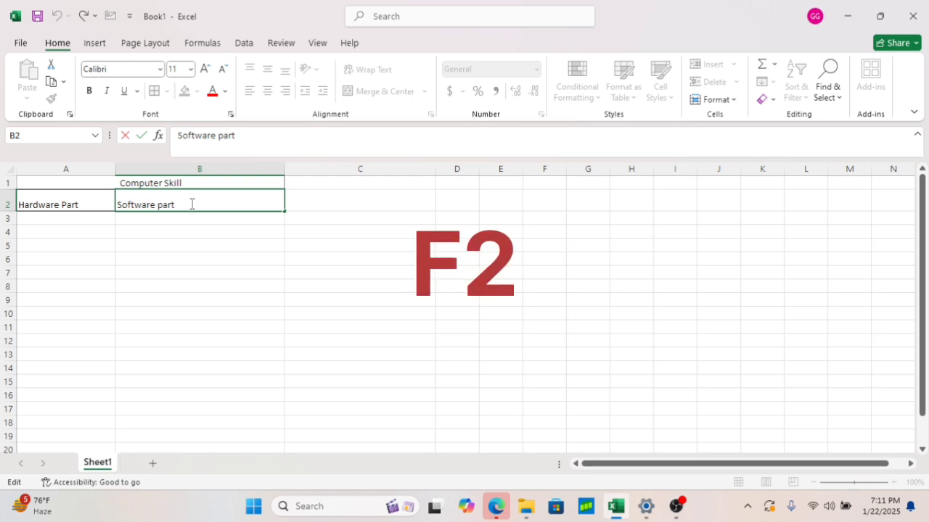
{"action": "key", "text": "BackSpace"}
{"action": "key", "text": "BackSpace"}
{"action": "key", "text": "BackSpace"}
{"action": "key", "text": "BackSpace"}
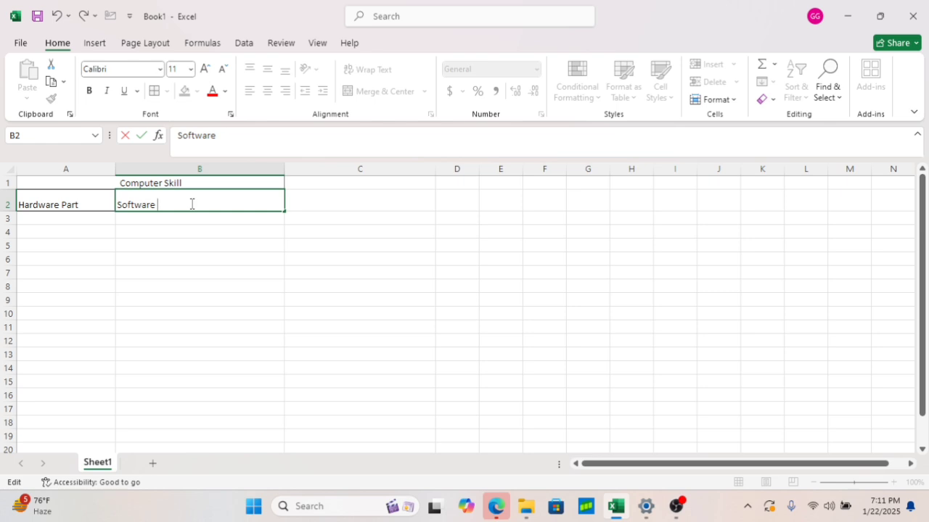
Shorten the text in cell A2 to "Hardware" by removing the word "Part".
{"action": "left_click", "coordinate": [107, 204]}
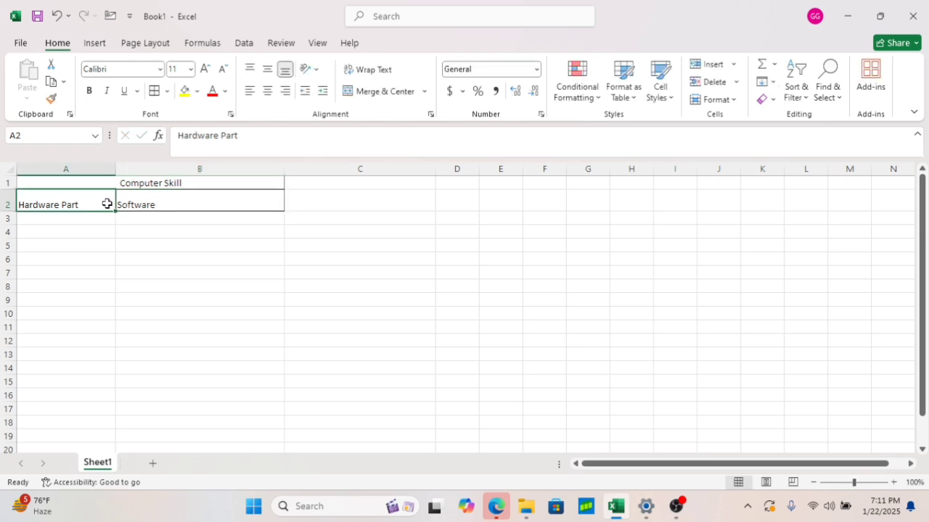
{"action": "double_click", "coordinate": [107, 204]}
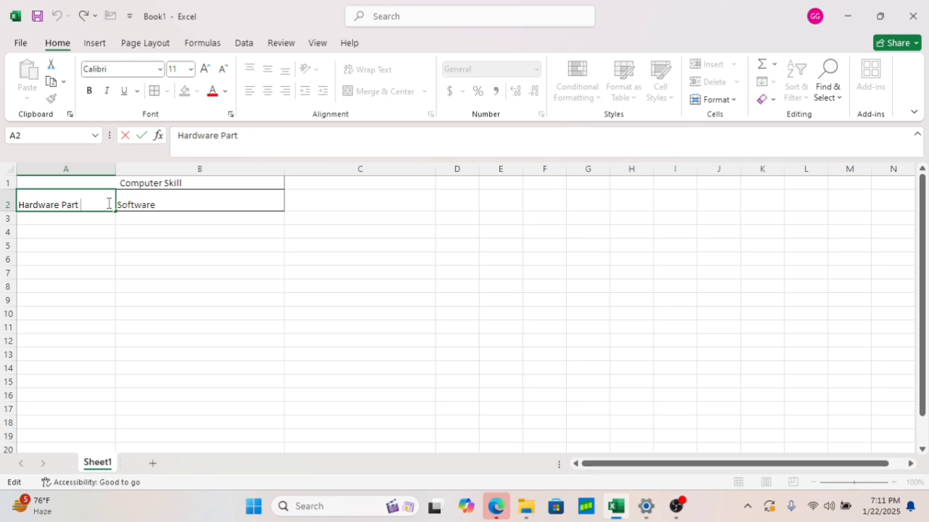
{"action": "key", "text": "BackSpace"}
{"action": "key", "text": "BackSpace"}
{"action": "key", "text": "BackSpace"}
{"action": "key", "text": "BackSpace"}
{"action": "key", "text": "BackSpace"}
{"action": "left_click", "coordinate": [174, 255]}
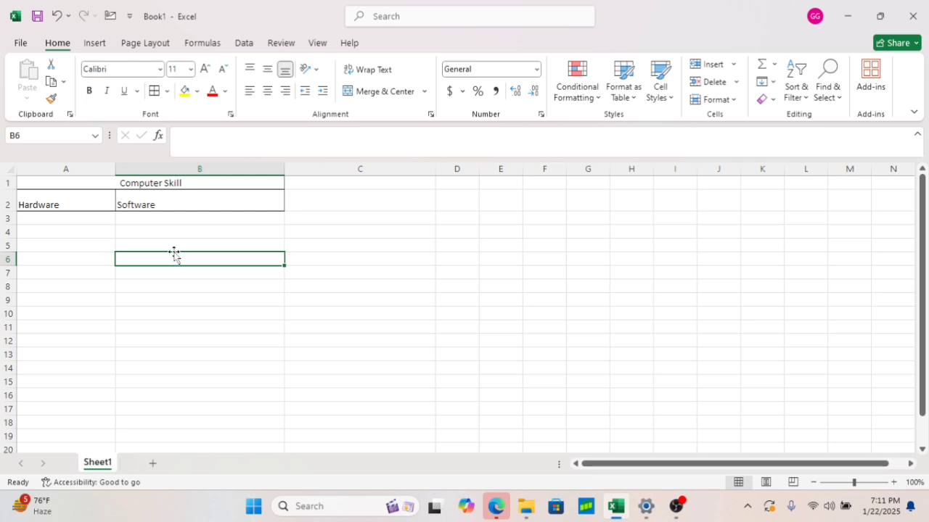
Unmerge the "Computer Skill" title cell back into A1 and B1, and review the Unmerge Cells option.
{"action": "left_click", "coordinate": [169, 183]}
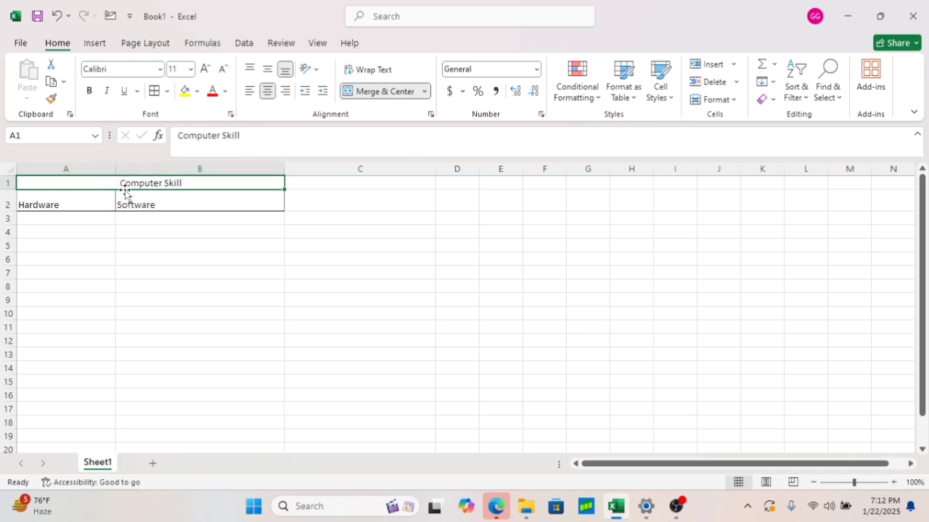
{"action": "left_click", "coordinate": [424, 92]}
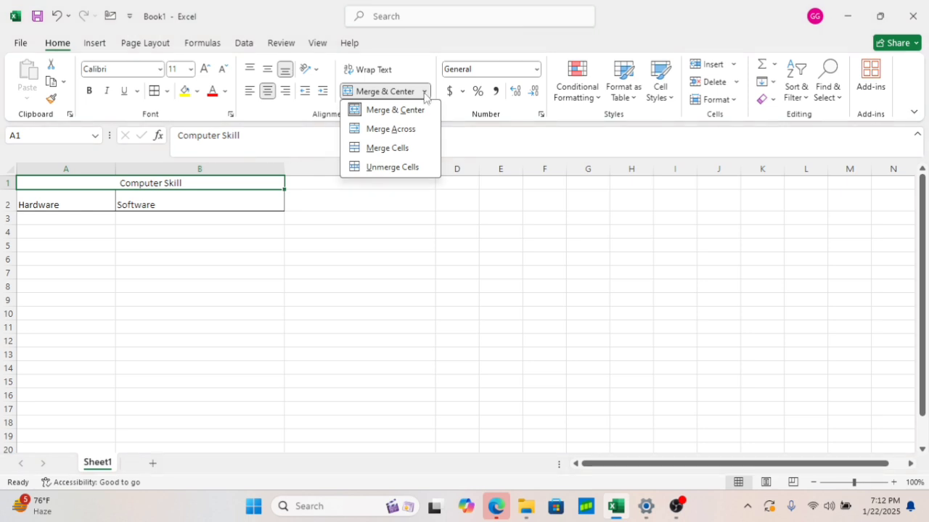
{"action": "left_click", "coordinate": [408, 167]}
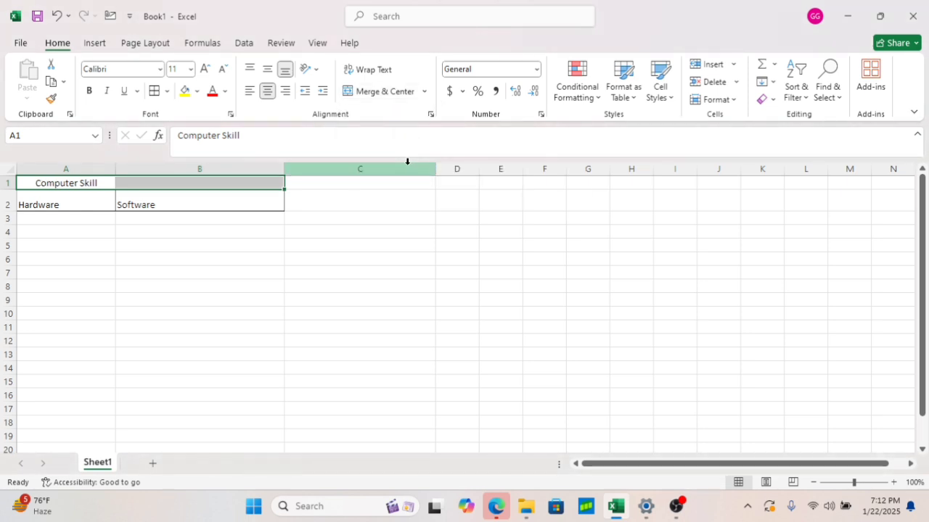
{"action": "left_click", "coordinate": [190, 250]}
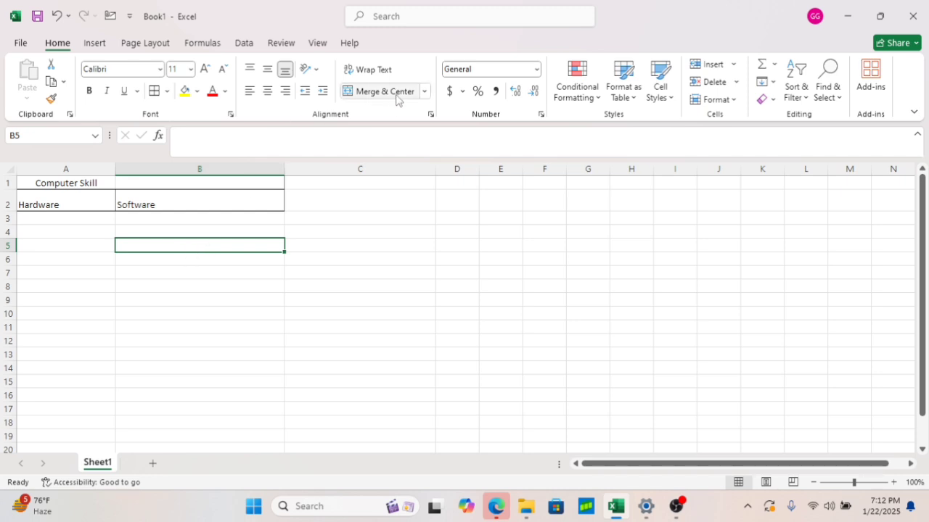
{"action": "left_click", "coordinate": [425, 92]}
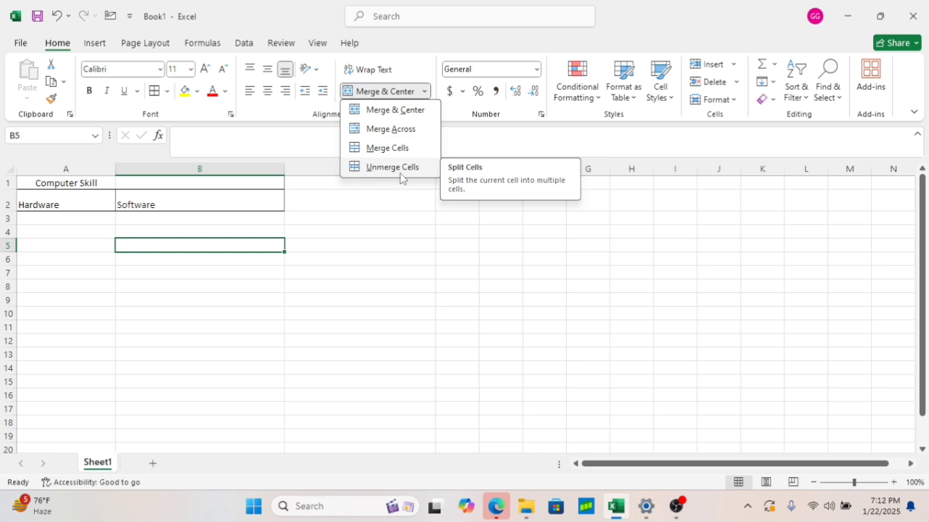
{"action": "left_click", "coordinate": [375, 226]}
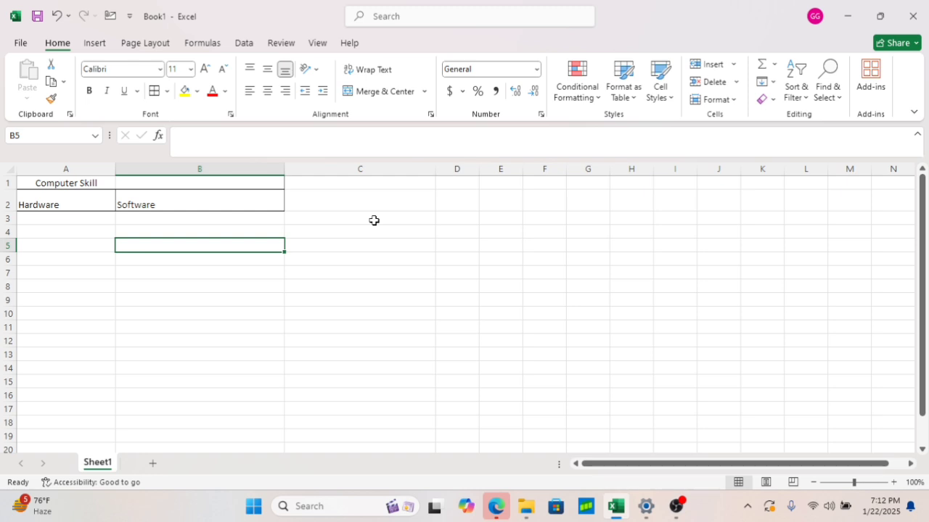
Delete the contents of cells B2, A2 and A1 one after another.
{"action": "left_click", "coordinate": [186, 205]}
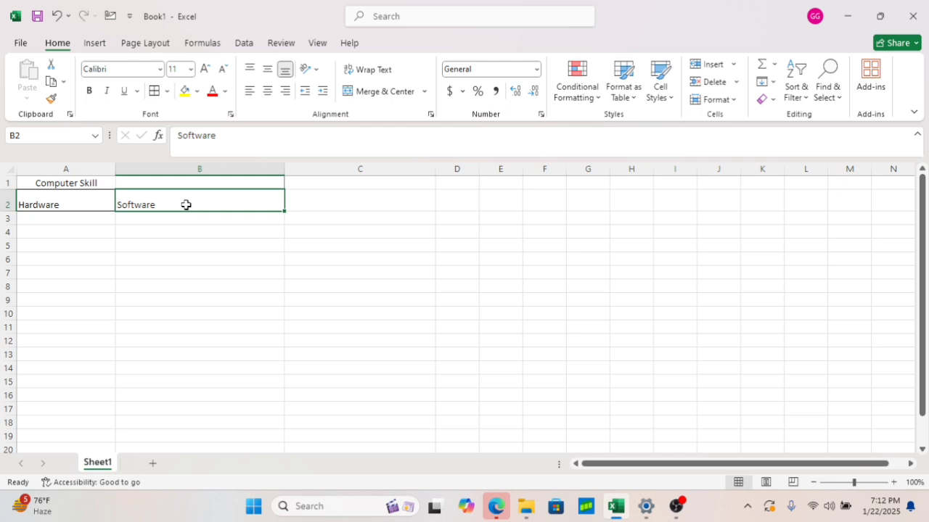
{"action": "key", "text": "Delete"}
{"action": "left_click", "coordinate": [74, 204]}
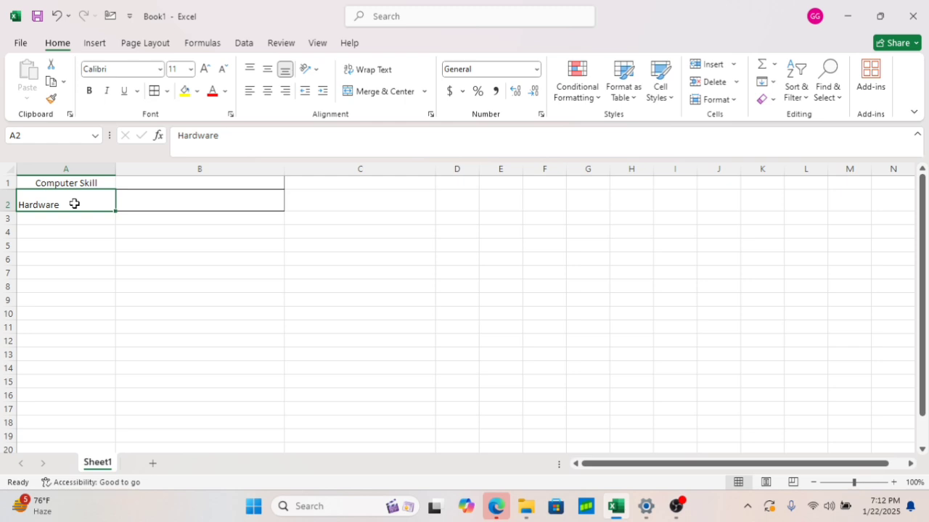
{"action": "key", "text": "Delete"}
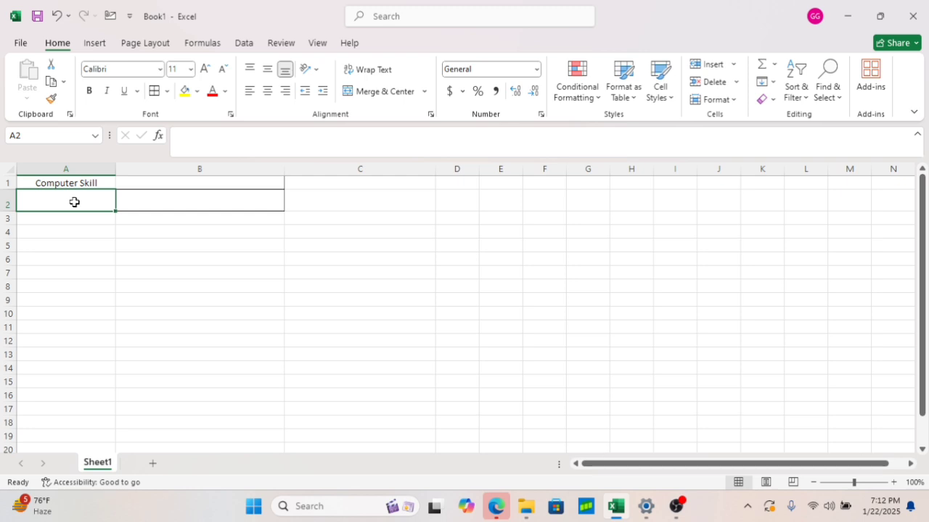
{"action": "left_click", "coordinate": [83, 186]}
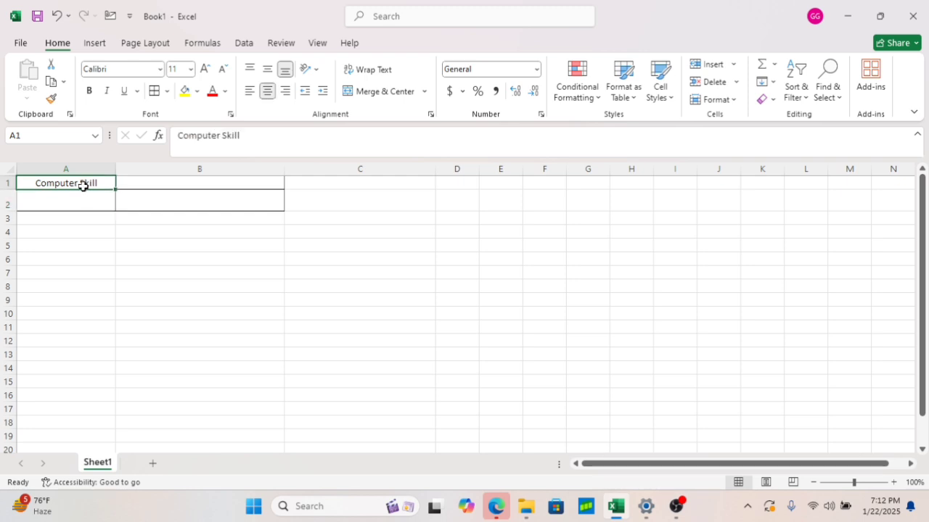
{"action": "key", "text": "Delete"}
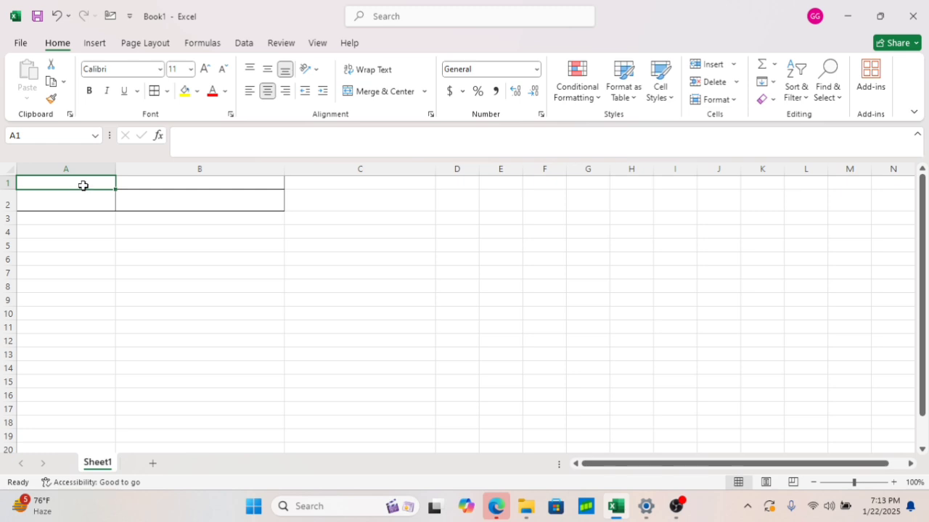
Undo the deletions to restore the text in A1, A2 and B2.
{"action": "key", "text": "ctrl+z"}
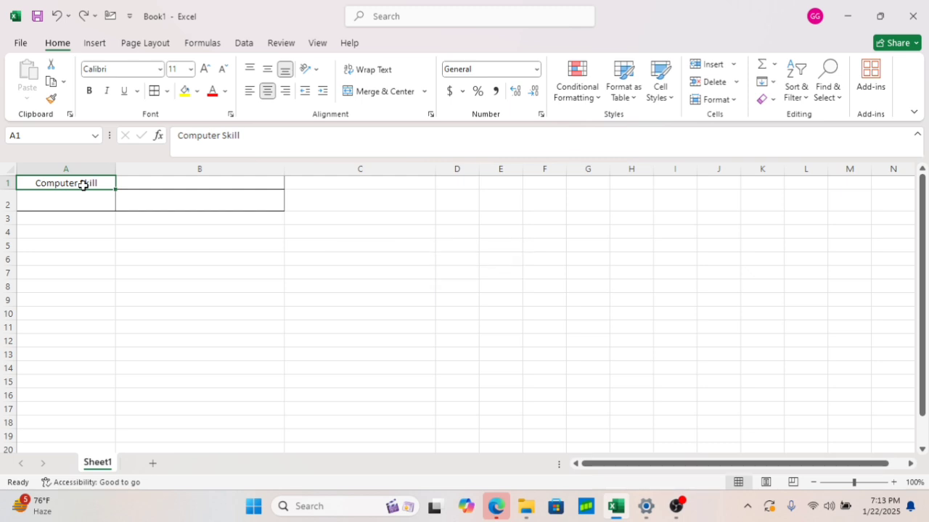
{"action": "key", "text": "ctrl+y"}
{"action": "key", "text": "ctrl+y"}
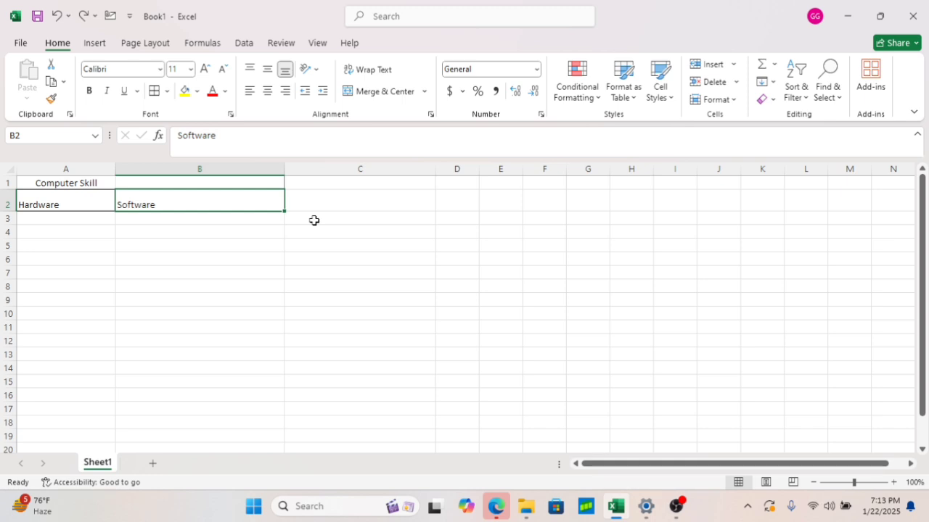
Clear the text from cells B2, A2 and A1 again.
{"action": "key", "text": "Delete"}
{"action": "key", "text": "Left"}
{"action": "key", "text": "Delete"}
{"action": "key", "text": "Up"}
{"action": "key", "text": "Delete"}
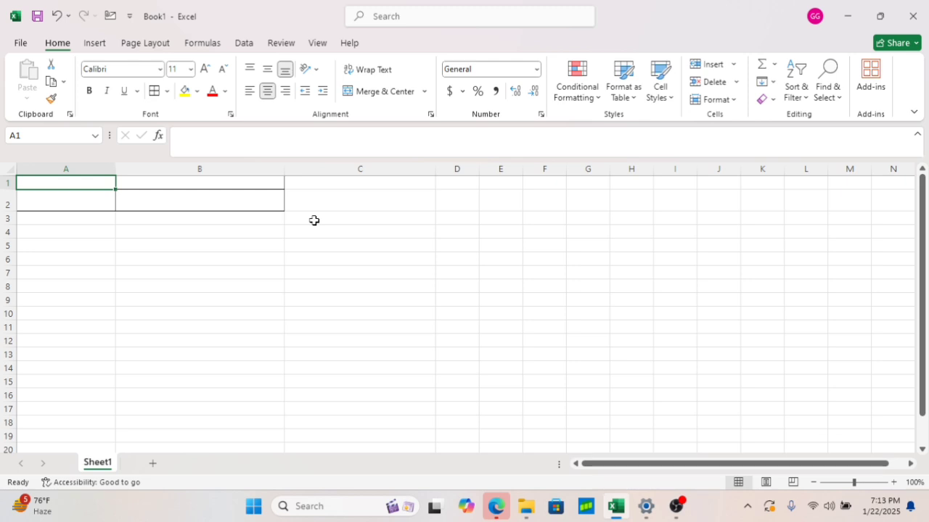
Bring back the cleared "Computer Skill", "Hardware" and "Software" entries in the table.
{"action": "key", "text": "ctrl+y"}
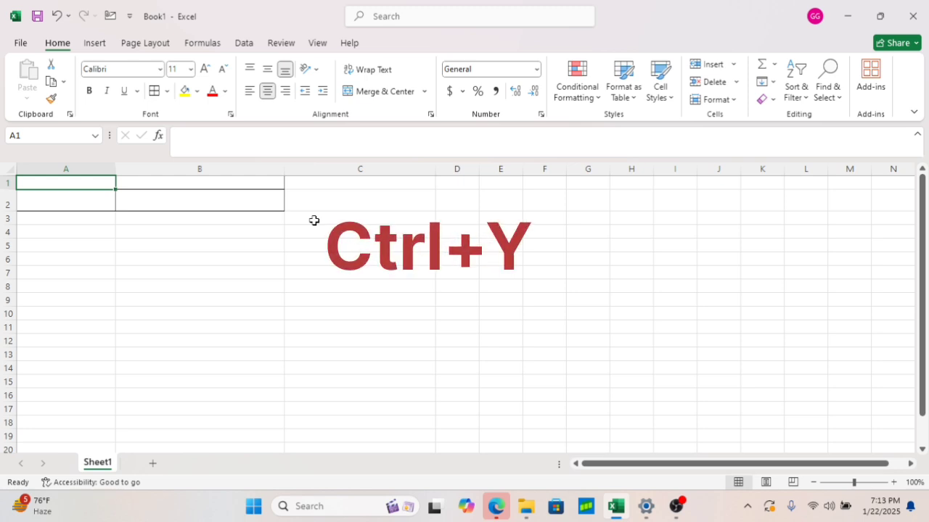
{"action": "key", "text": "ctrl+y"}
{"action": "key", "text": "ctrl+y"}
{"action": "key", "text": "ctrl+y"}
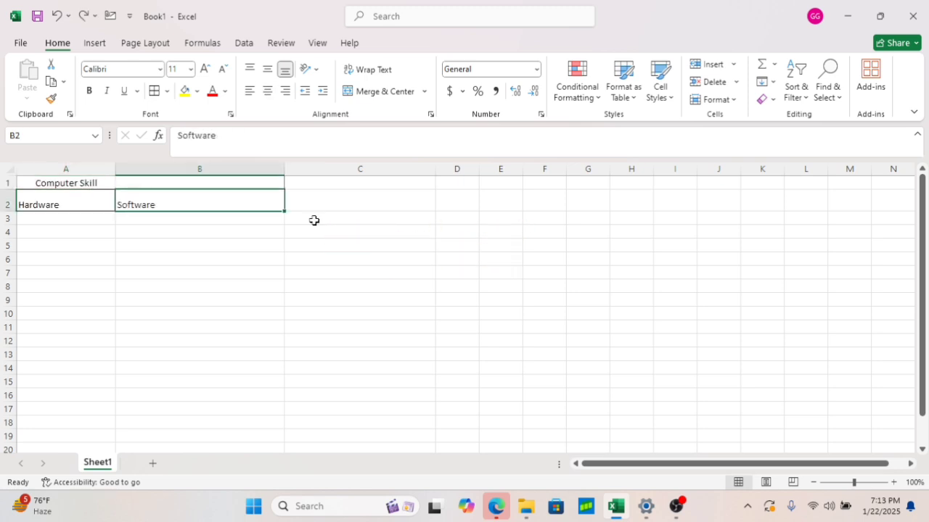
Reapply the three deletions so that the bordered table cells are emptied.
{"action": "key", "text": "ctrl+z"}
{"action": "key", "text": "ctrl+z"}
{"action": "key", "text": "ctrl+z"}
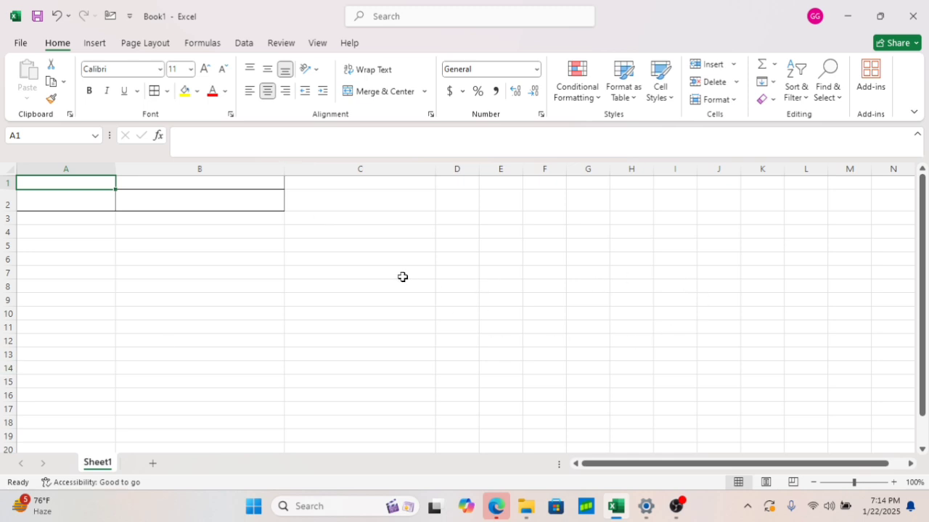
Select columns A through D and narrow them together to one equal width.
{"action": "left_click", "coordinate": [72, 164]}
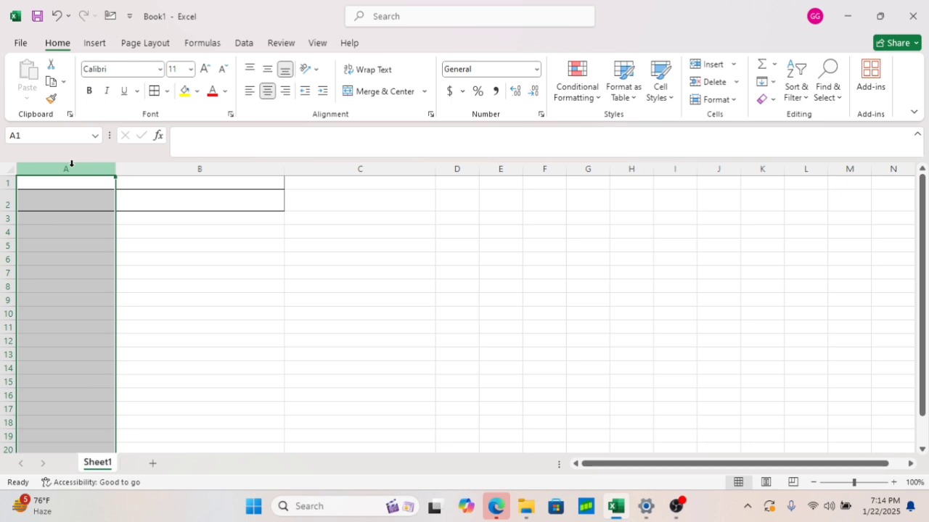
{"action": "left_click_drag", "start_coordinate": [71, 164], "coordinate": [479, 168]}
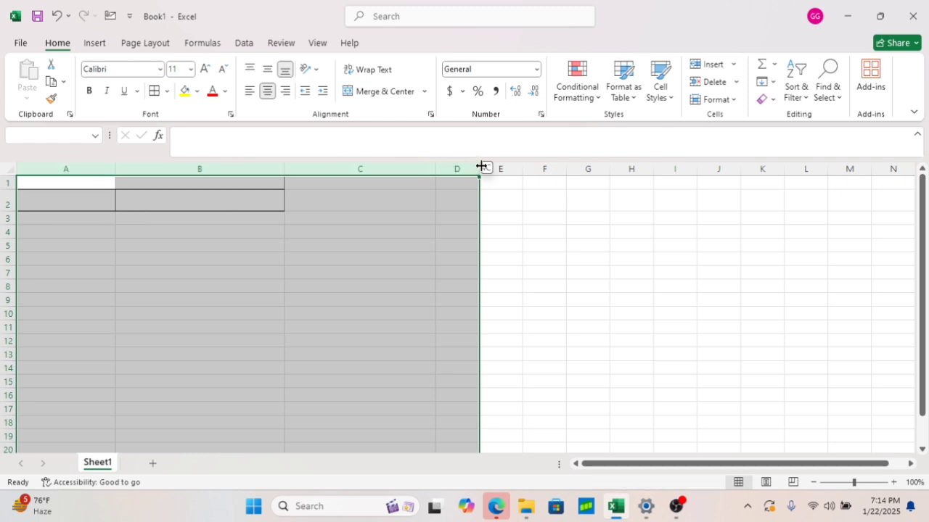
{"action": "left_click_drag", "start_coordinate": [479, 166], "coordinate": [453, 167]}
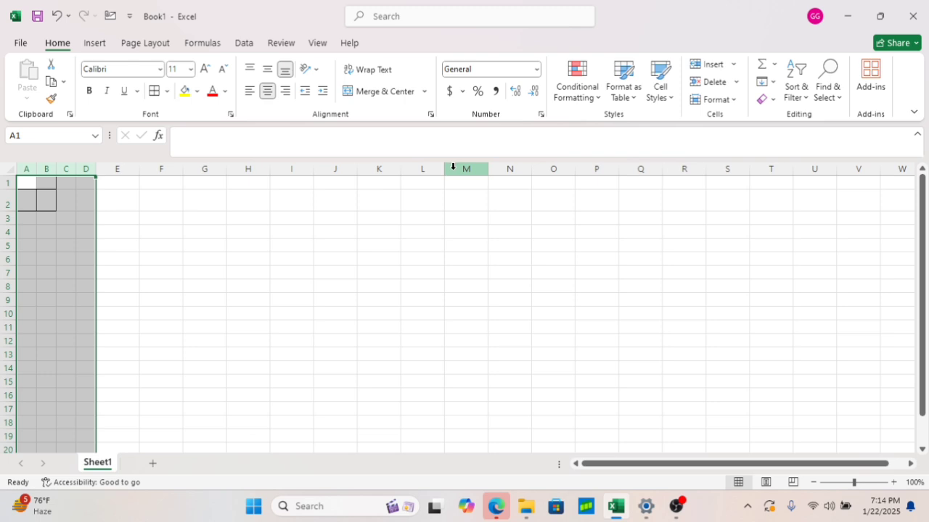
{"action": "left_click_drag", "start_coordinate": [112, 228], "coordinate": [112, 224]}
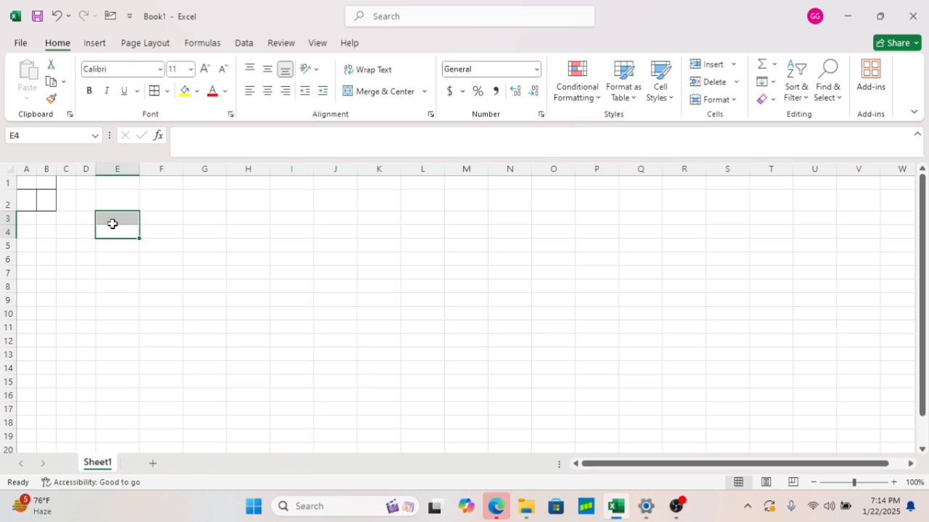
Select rows 2 through 5 and increase their height together to one equal, much taller size.
{"action": "left_click", "coordinate": [12, 199]}
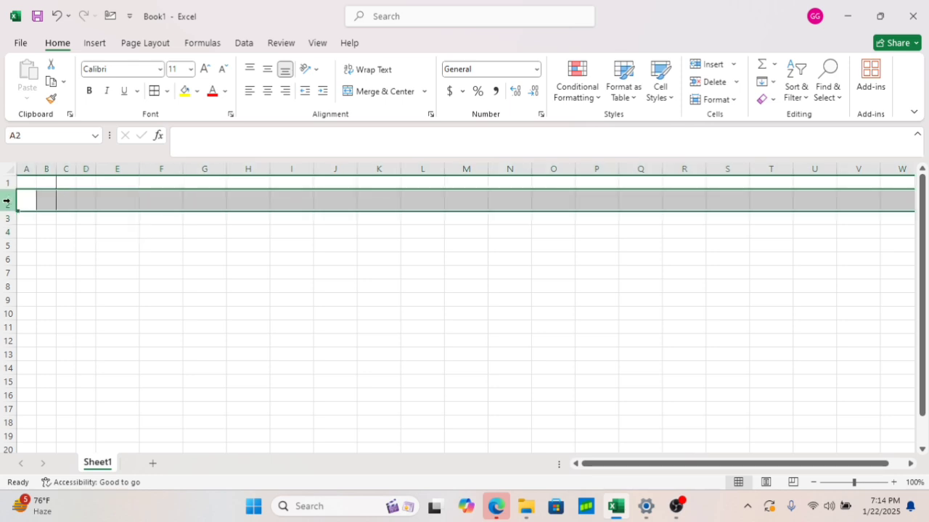
{"action": "left_click_drag", "start_coordinate": [6, 201], "coordinate": [7, 250]}
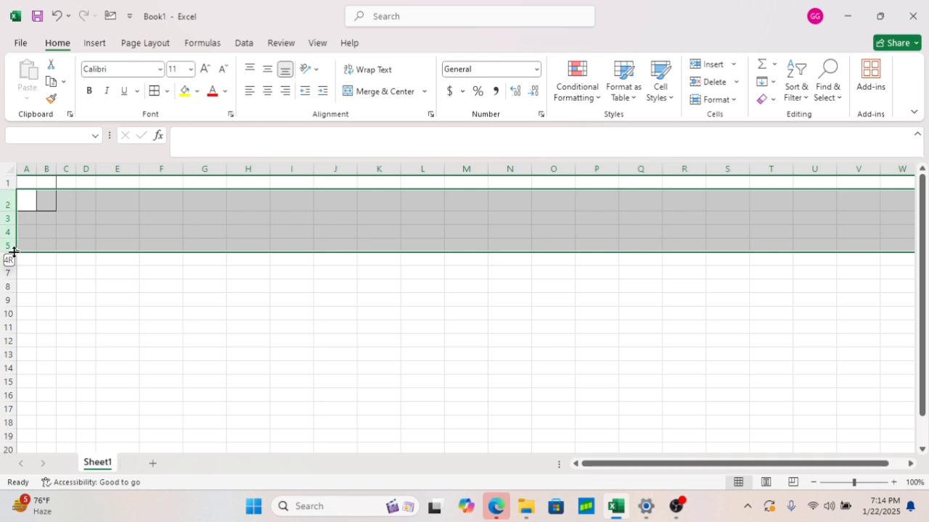
{"action": "left_click_drag", "start_coordinate": [14, 252], "coordinate": [16, 299]}
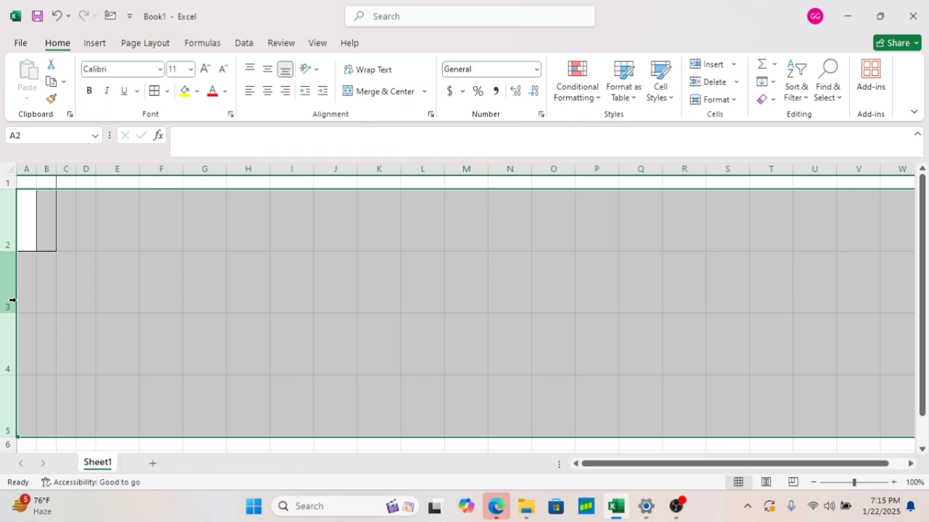
{"action": "left_click", "coordinate": [147, 275]}
Fill cells A2:D3 with the darkest black theme shade, and reset the range to No Fill.
{"action": "left_click_drag", "start_coordinate": [21, 194], "coordinate": [79, 290]}
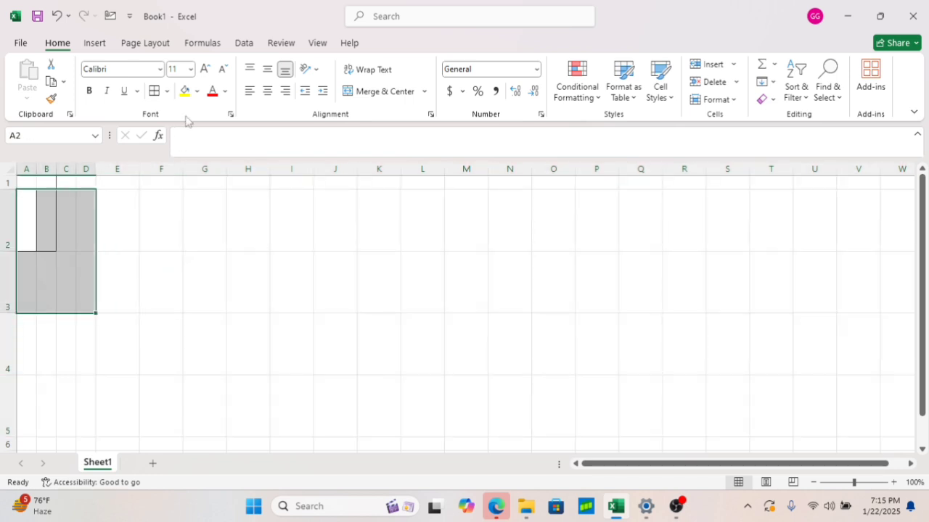
{"action": "left_click", "coordinate": [196, 91]}
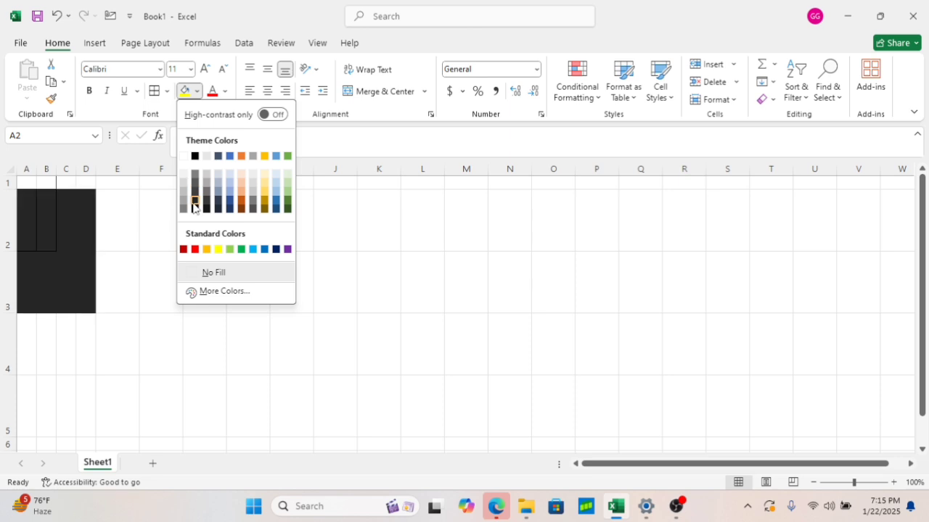
{"action": "left_click", "coordinate": [195, 209]}
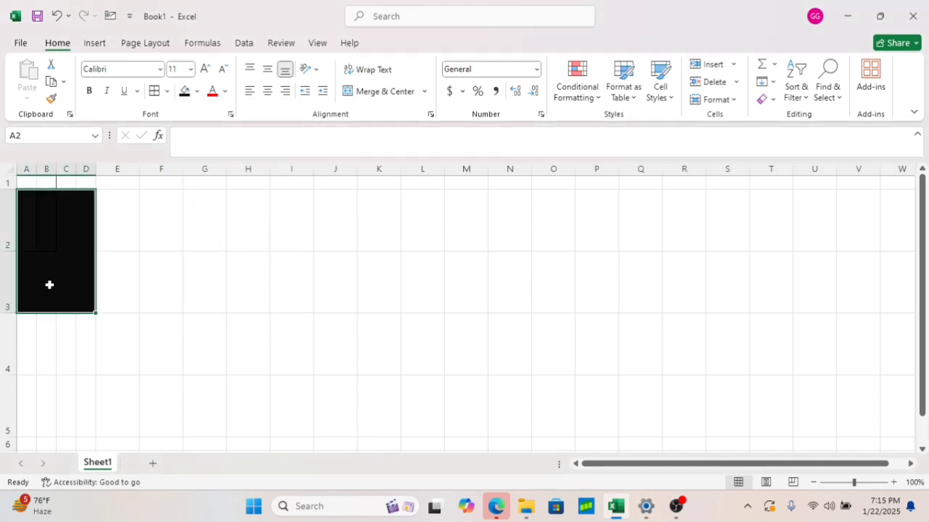
{"action": "left_click", "coordinate": [199, 90]}
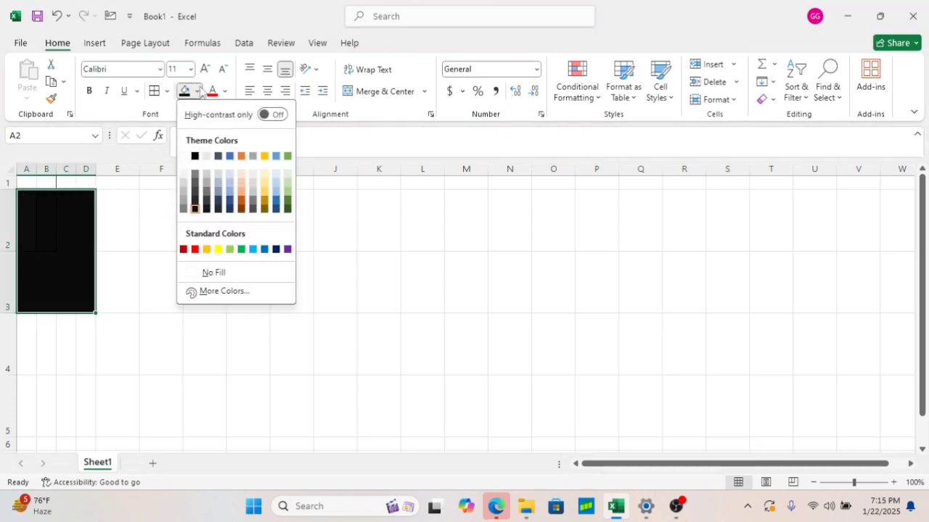
{"action": "left_click", "coordinate": [204, 274]}
{"action": "left_click", "coordinate": [64, 218]}
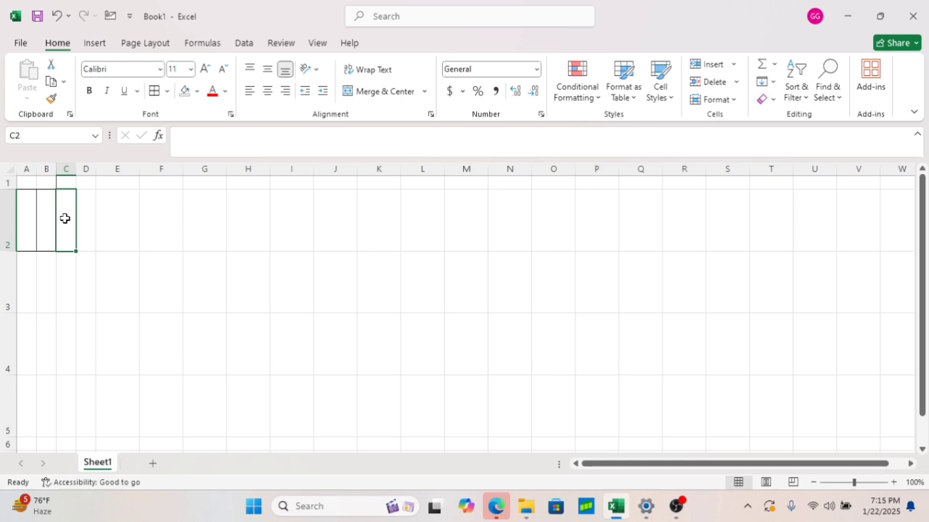
Add a new worksheet and enter 1, 2 and 3 in cells A1 to A3.
{"action": "scroll", "coordinate": [45, 292], "scroll_direction": "down", "scroll_amount": 2}
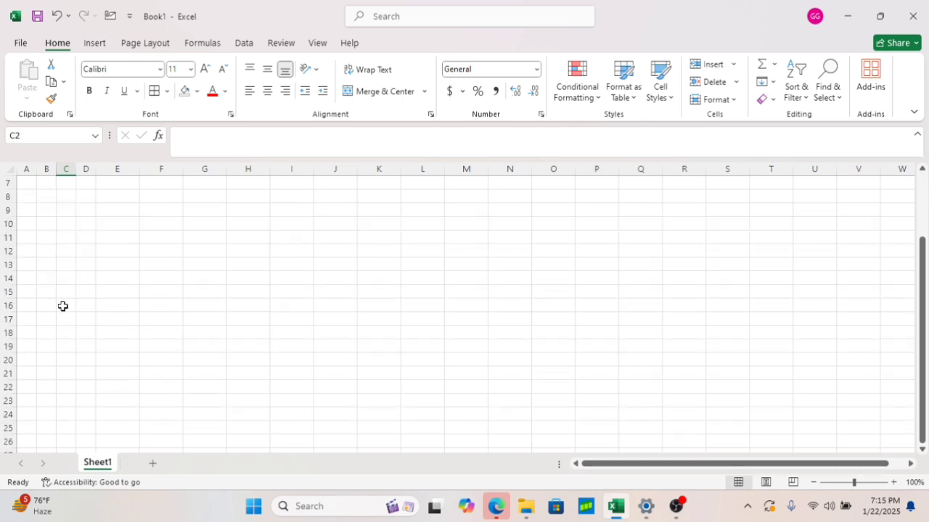
{"action": "scroll", "coordinate": [63, 307], "scroll_direction": "up", "scroll_amount": 2}
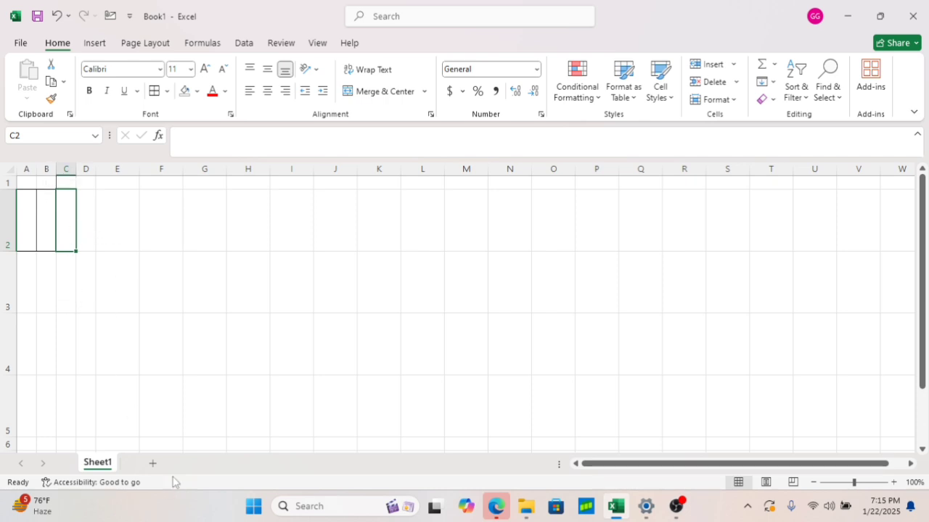
{"action": "left_click", "coordinate": [157, 465]}
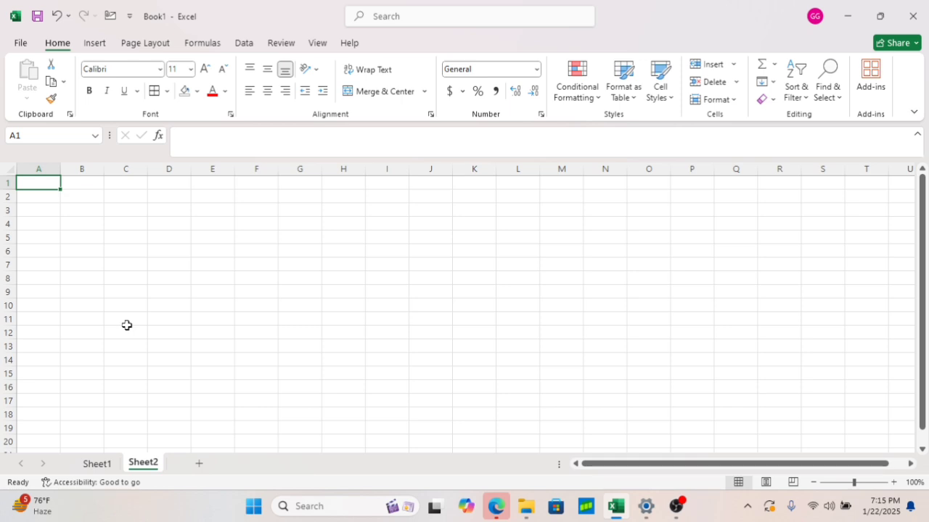
{"action": "type", "text": "1"}
{"action": "key", "text": "Return"}
{"action": "type", "text": "2"}
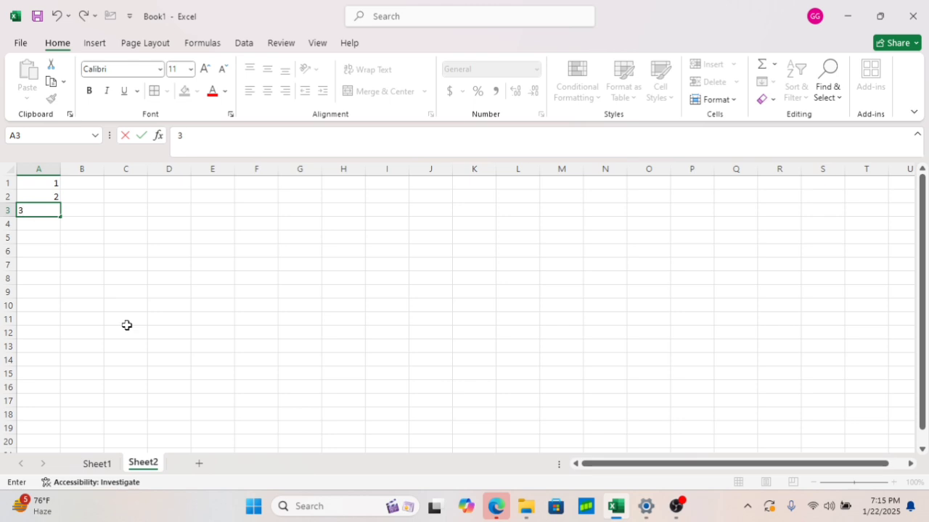
{"action": "key", "text": "Return"}
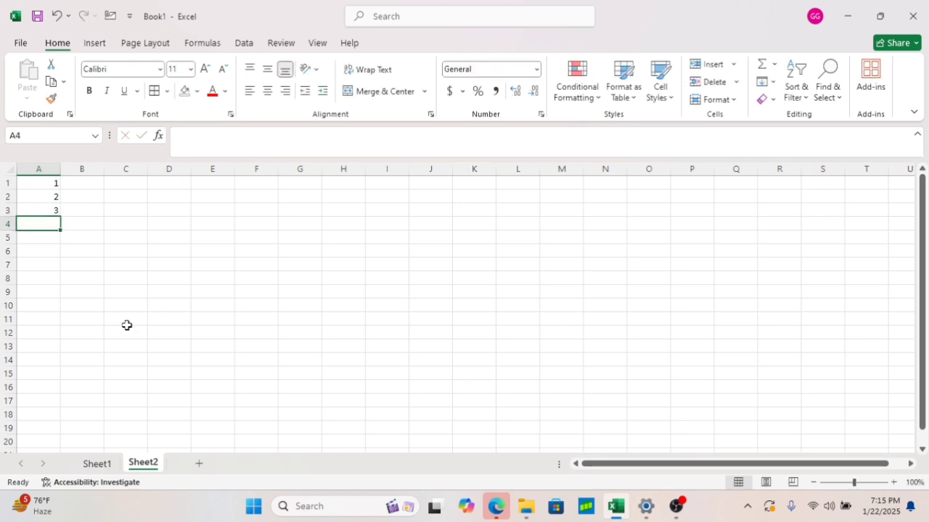
Autofill from A1 alone down to A3, and re-enter 2 in A2 and 3 in A3.
{"action": "left_click", "coordinate": [34, 188]}
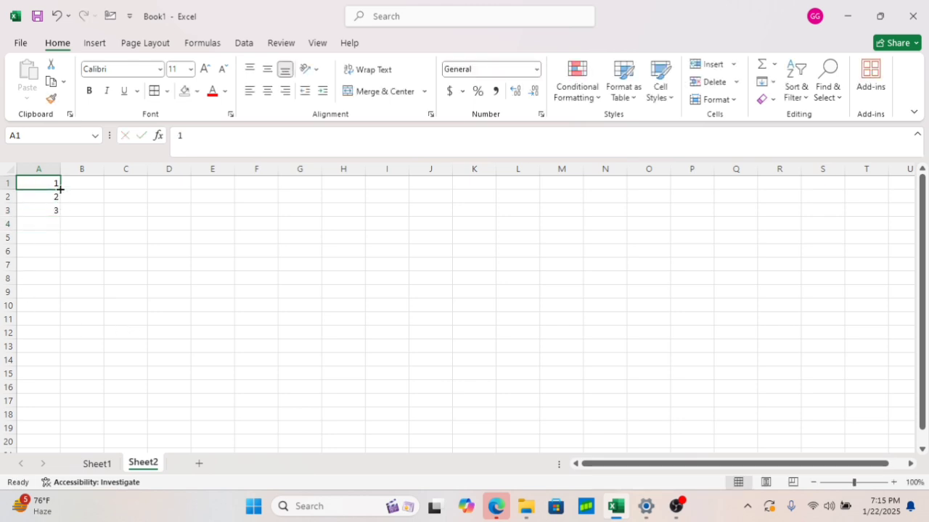
{"action": "left_click_drag", "start_coordinate": [60, 190], "coordinate": [57, 214]}
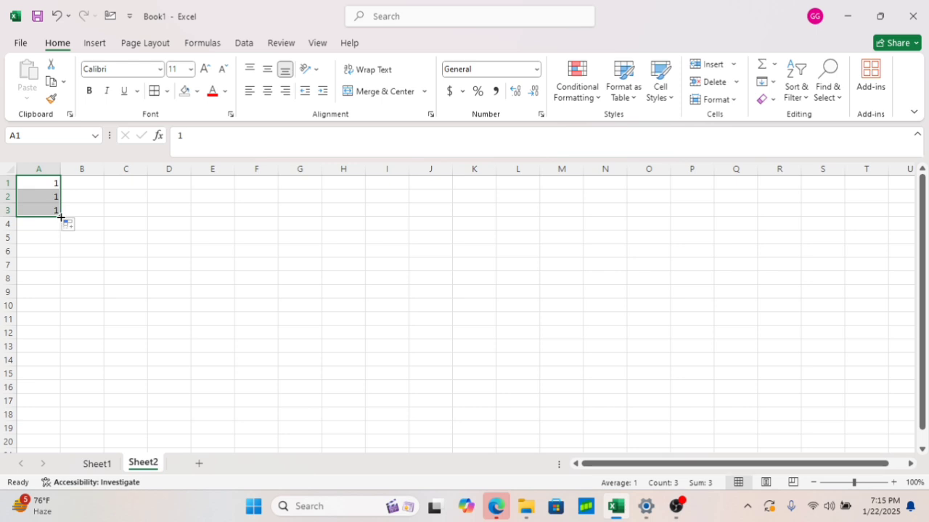
{"action": "left_click", "coordinate": [49, 184]}
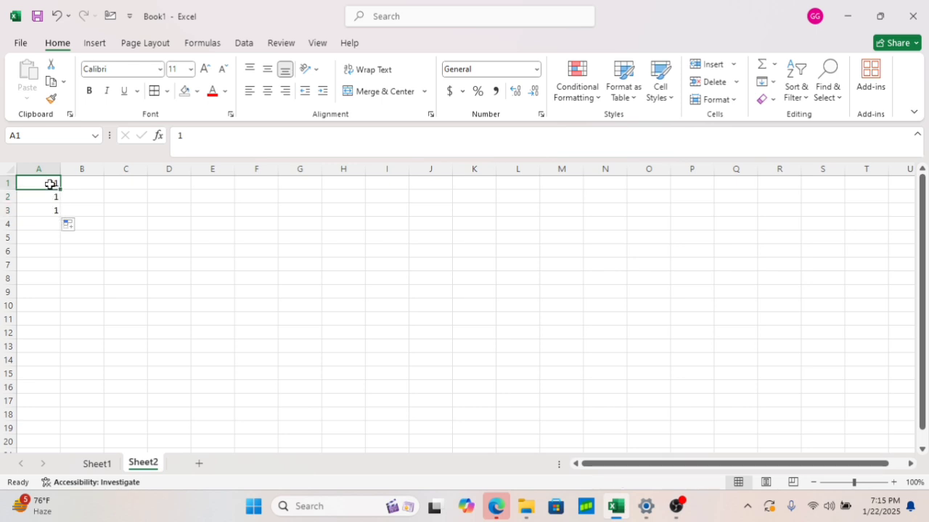
{"action": "key", "text": "Down"}
{"action": "type", "text": "2"}
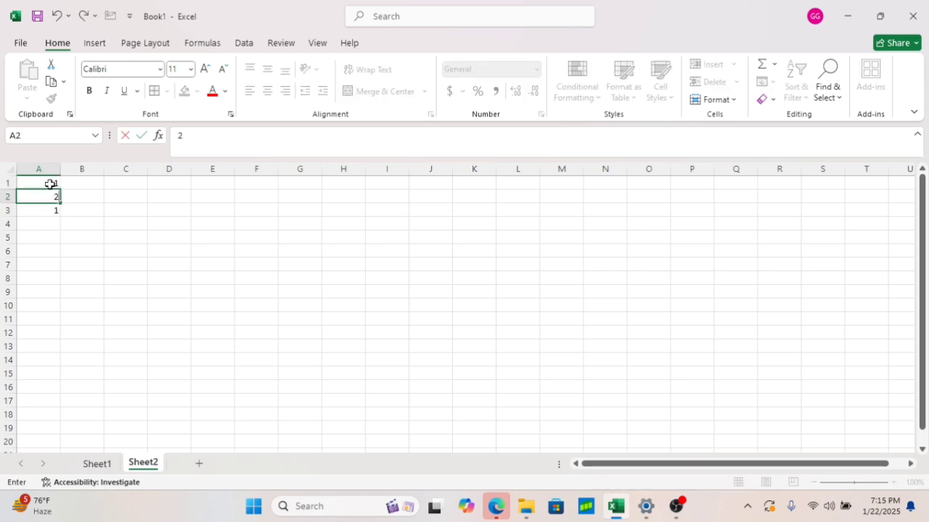
{"action": "key", "text": "Return"}
{"action": "type", "text": "3"}
{"action": "left_click", "coordinate": [113, 219]}
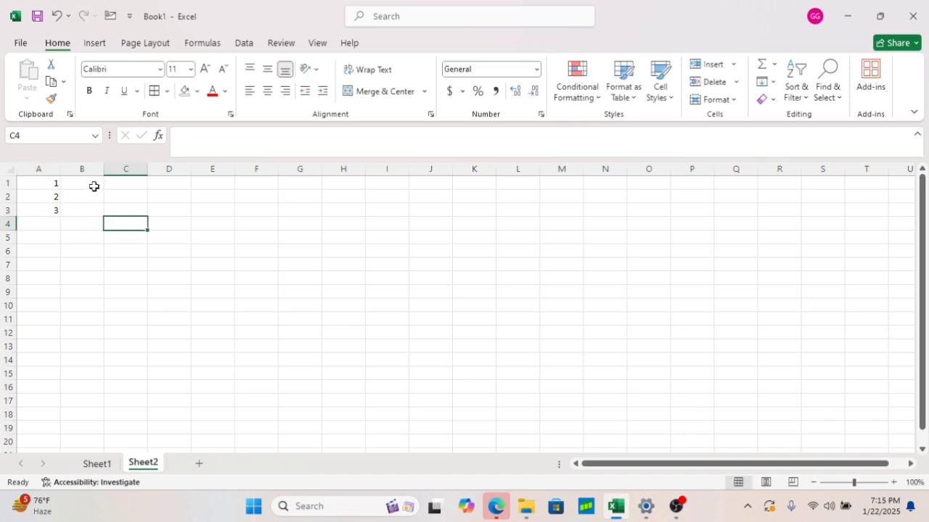
Select the numbers in A1:A3 and extend their series down to cell A10.
{"action": "left_click", "coordinate": [53, 182]}
{"action": "key", "text": "shift+Down"}
{"action": "key", "text": "shift+Down"}
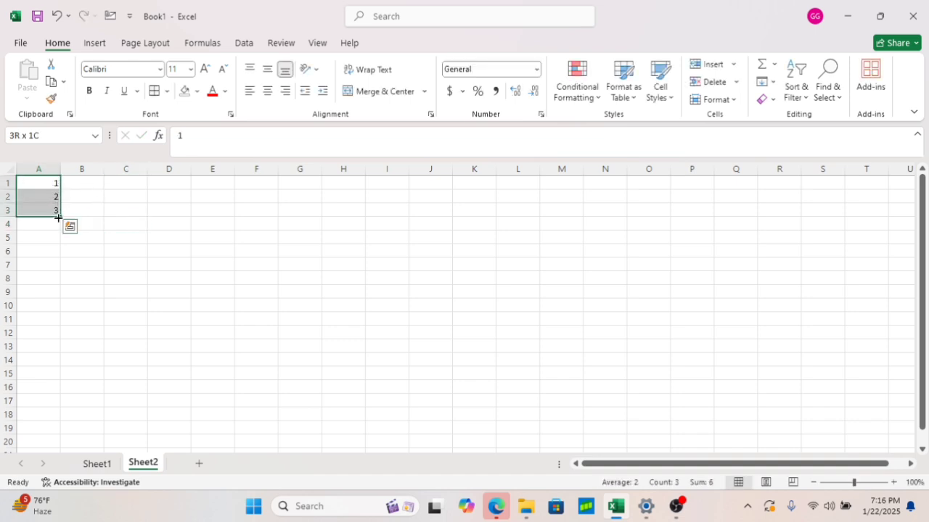
{"action": "left_click_drag", "start_coordinate": [58, 218], "coordinate": [60, 310]}
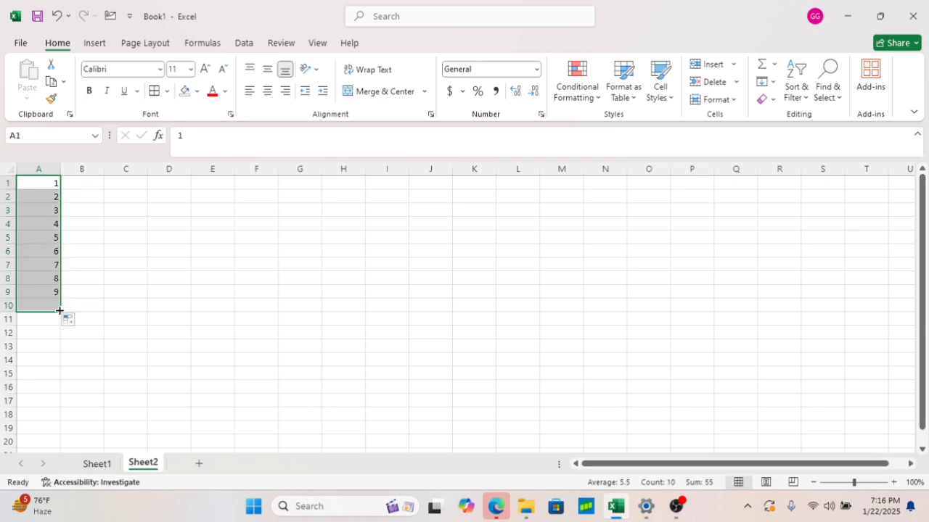
{"action": "left_click", "coordinate": [154, 280]}
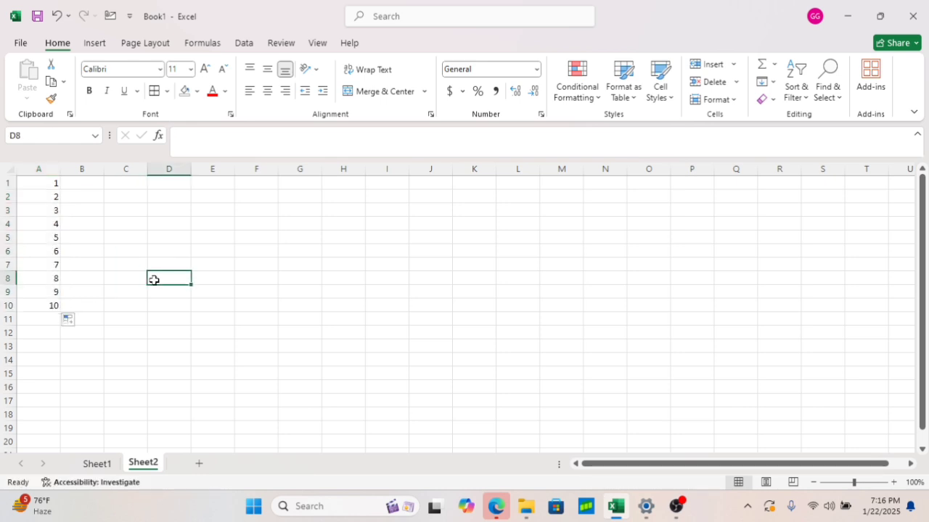
Enter 11 in cell B1 and 12 in cell B2.
{"action": "left_click", "coordinate": [88, 187]}
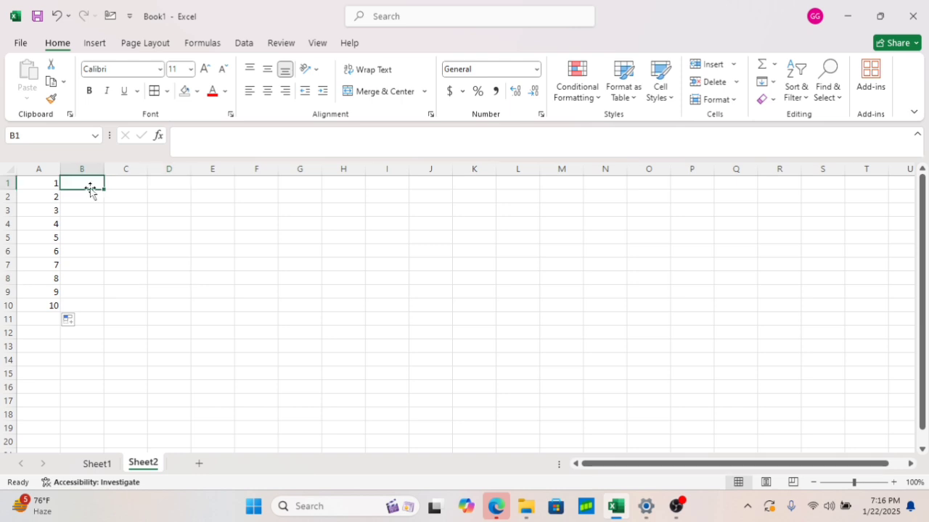
{"action": "type", "text": "11"}
{"action": "key", "text": "Return"}
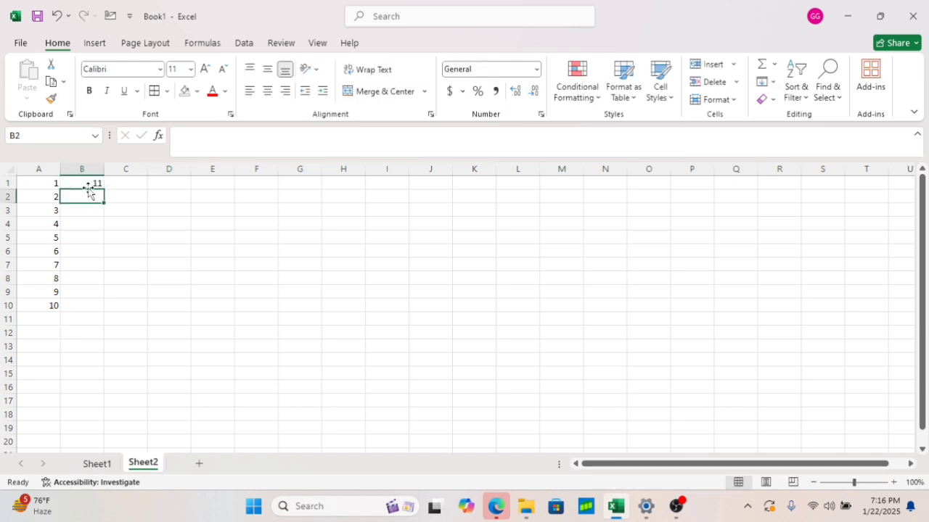
{"action": "type", "text": "22"}
{"action": "key", "text": "BackSpace"}
{"action": "type", "text": "1"}
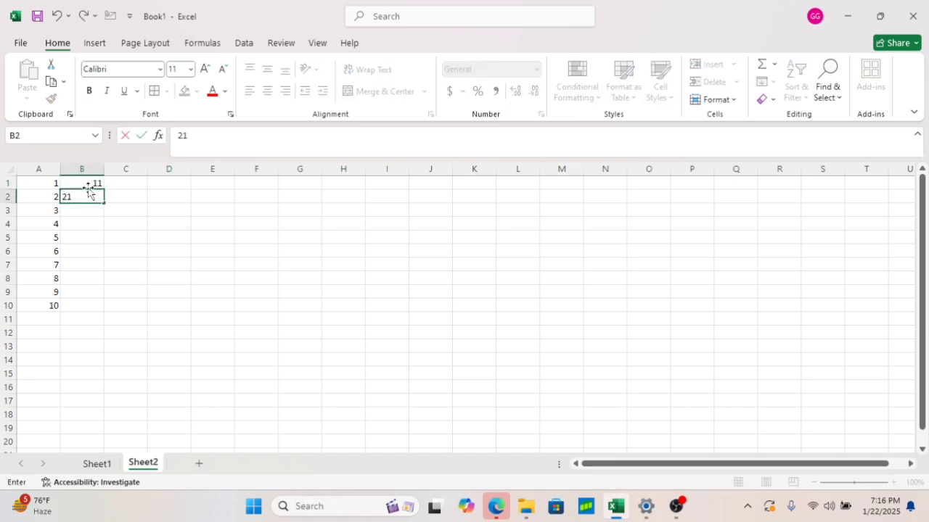
{"action": "key", "text": "BackSpace"}
{"action": "key", "text": "BackSpace"}
{"action": "type", "text": "12"}
{"action": "key", "text": "Return"}
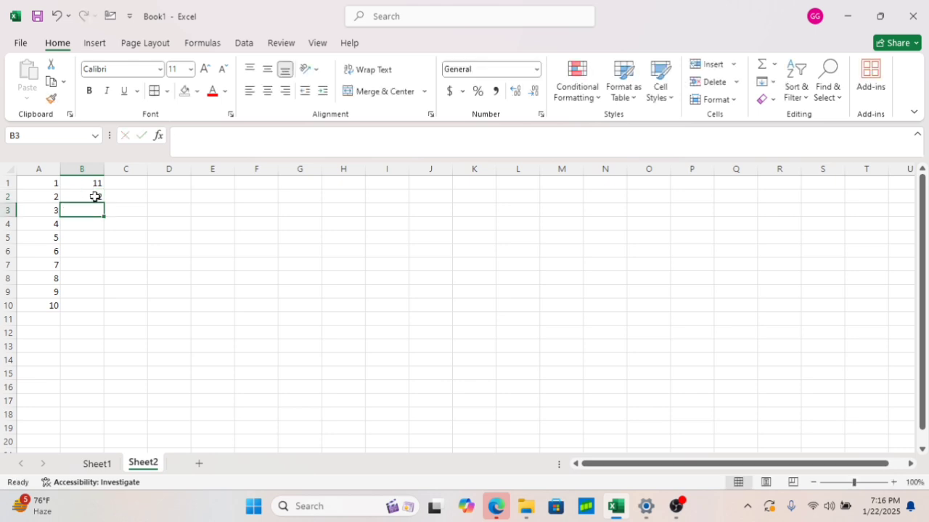
Autofill from B1 alone down to B10, and clear the filled range.
{"action": "left_click", "coordinate": [98, 182]}
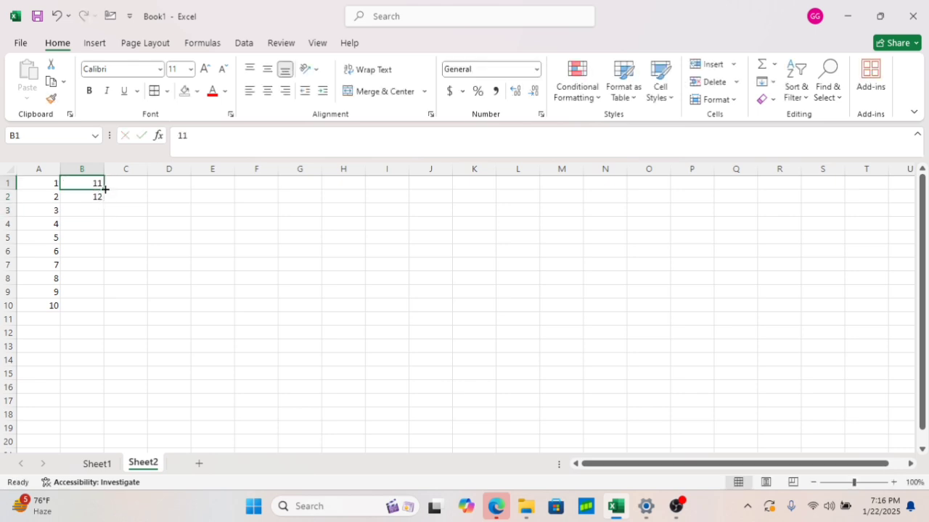
{"action": "left_click_drag", "start_coordinate": [103, 189], "coordinate": [96, 309]}
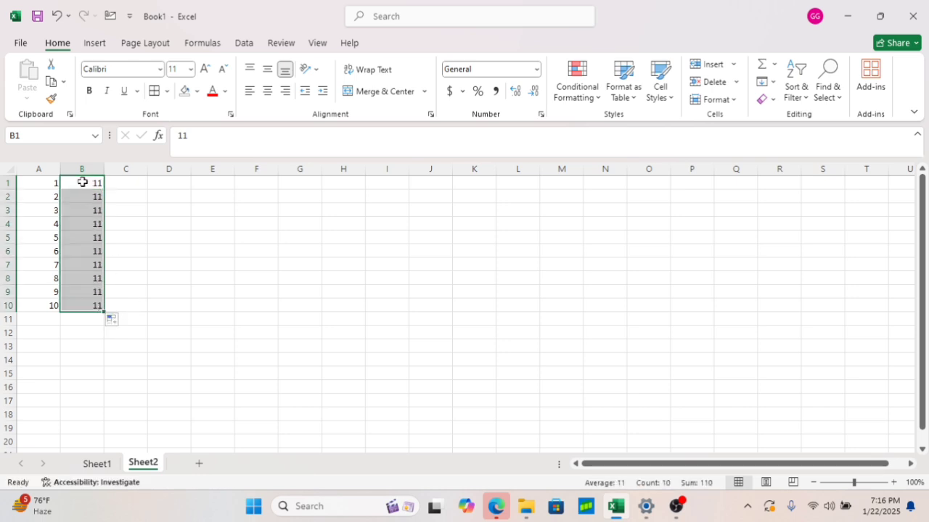
{"action": "key", "text": "Delete"}
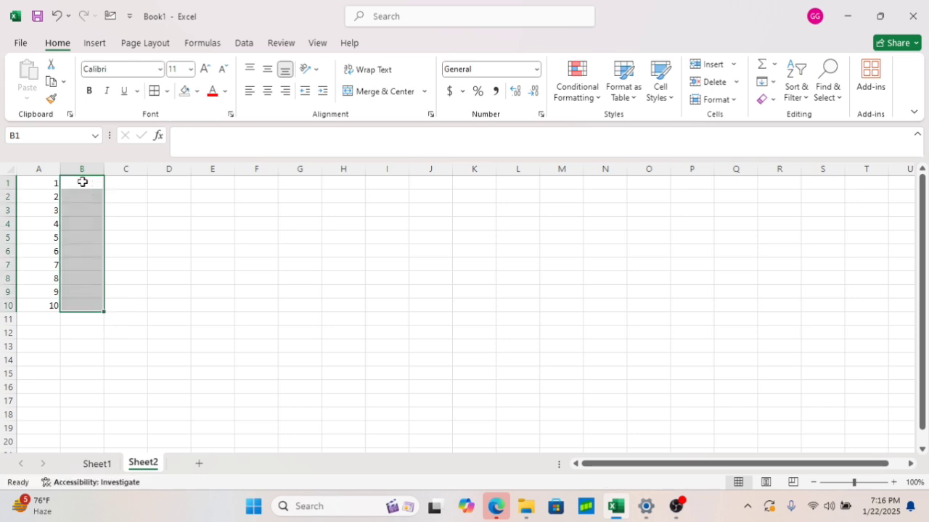
Re-enter the starting values 11 and 12 in the emptied cells B1 and B2.
{"action": "type", "text": "11"}
{"action": "key", "text": "Return"}
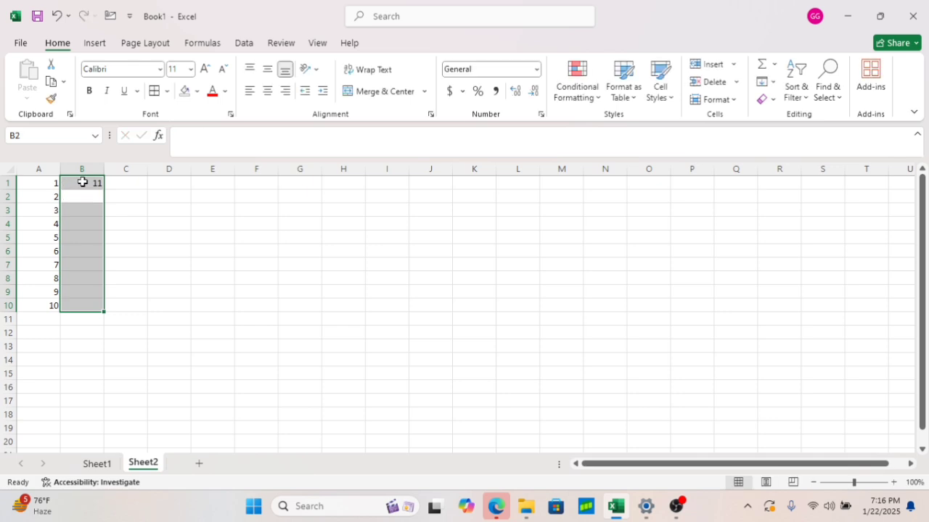
{"action": "type", "text": "12"}
{"action": "key", "text": "Return"}
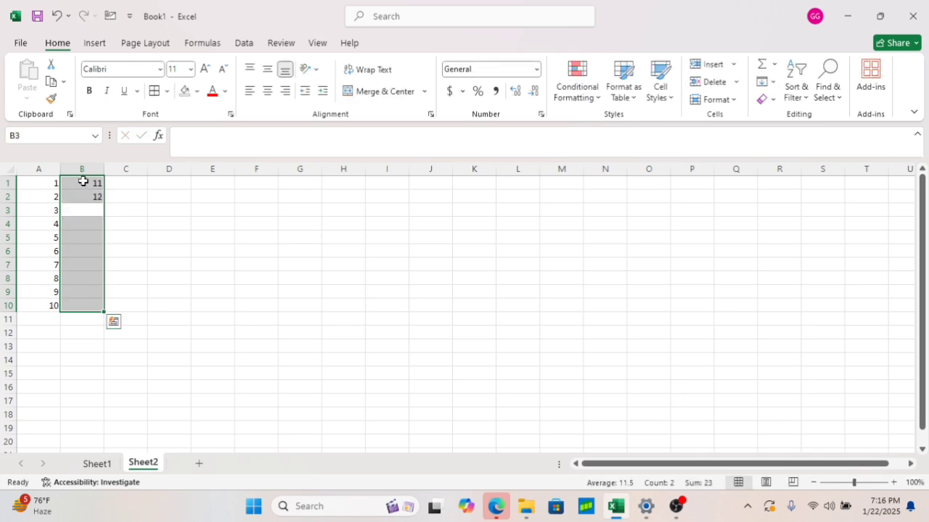
{"action": "left_click", "coordinate": [172, 199]}
Select B1:B2 and extend the number series down to cell B10.
{"action": "left_click", "coordinate": [96, 181]}
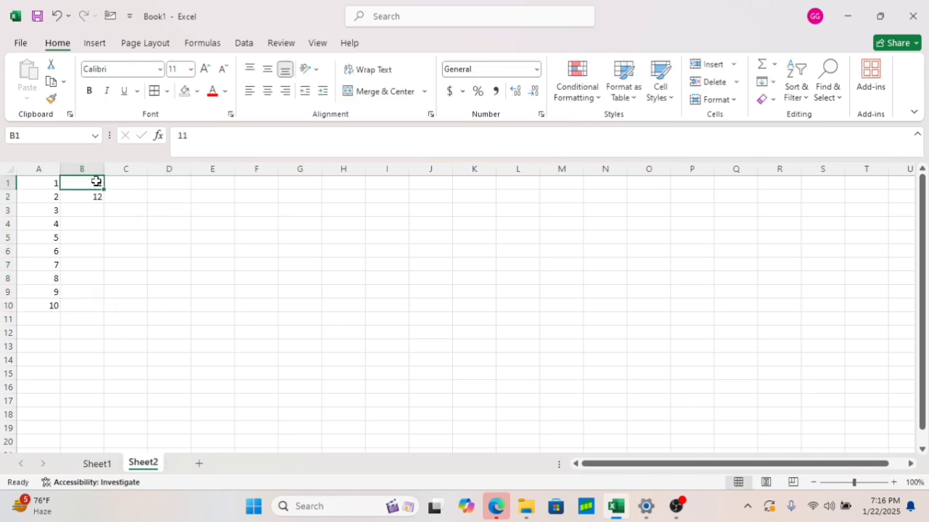
{"action": "left_click_drag", "start_coordinate": [95, 182], "coordinate": [96, 196]}
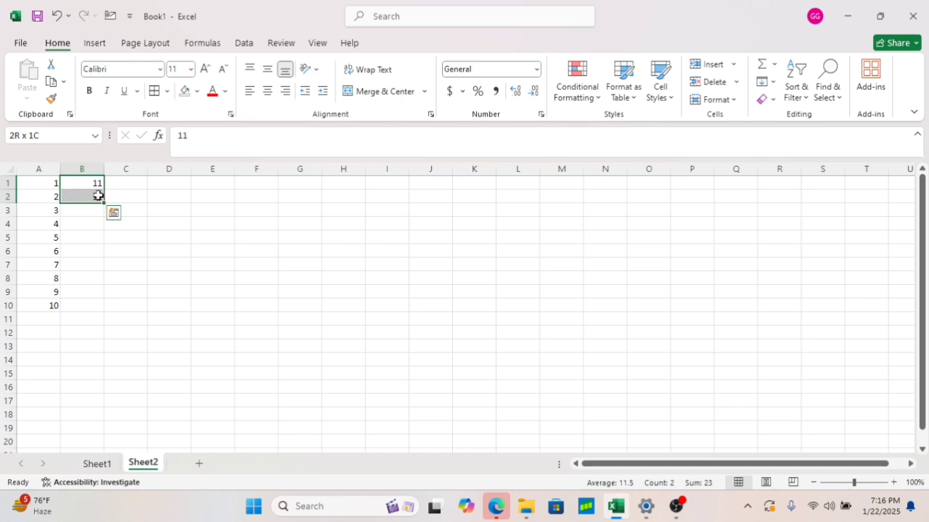
{"action": "left_click_drag", "start_coordinate": [103, 202], "coordinate": [102, 312]}
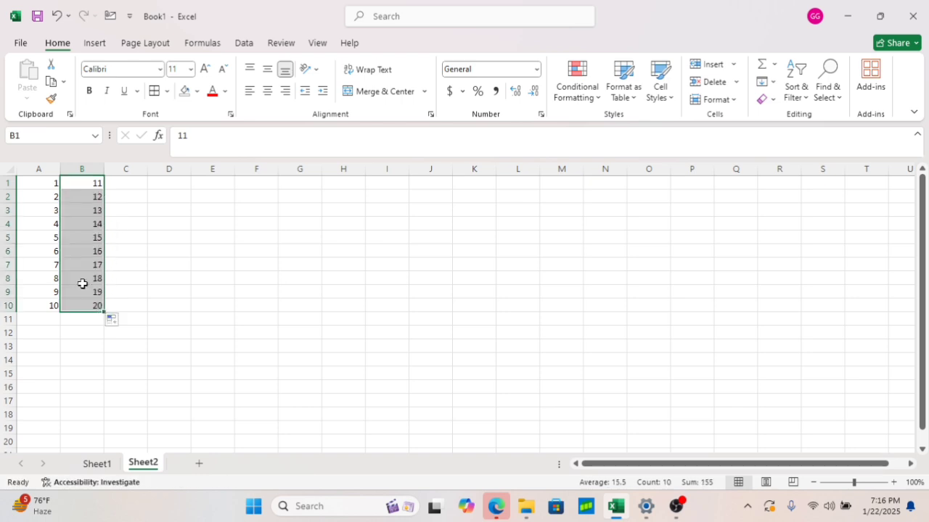
Select the filled range A1:B10 and extend both number series across the columns to J10.
{"action": "left_click", "coordinate": [45, 183]}
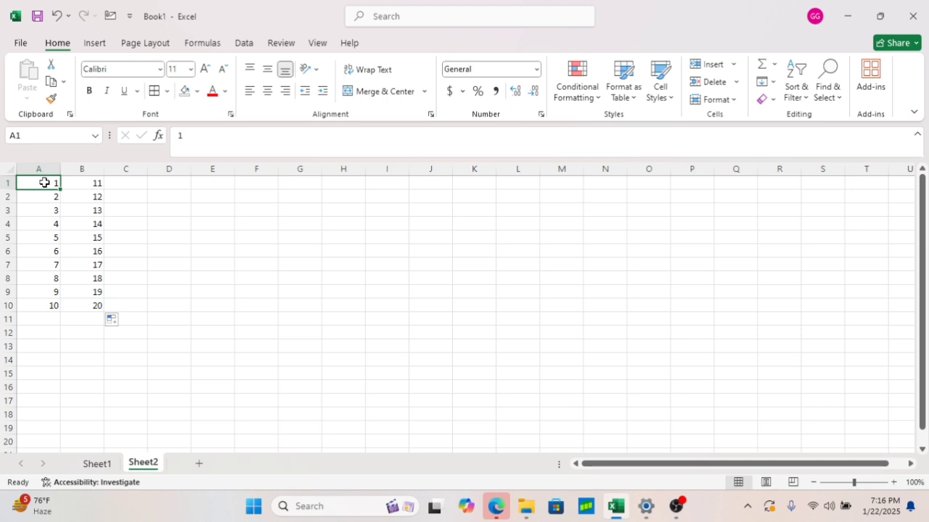
{"action": "key", "text": "shift+Right"}
{"action": "key", "text": "shift+Down"}
{"action": "key", "text": "shift+Down"}
{"action": "key", "text": "shift+Down"}
{"action": "key", "text": "shift+Down"}
{"action": "key", "text": "shift+Down"}
{"action": "key", "text": "shift+Down"}
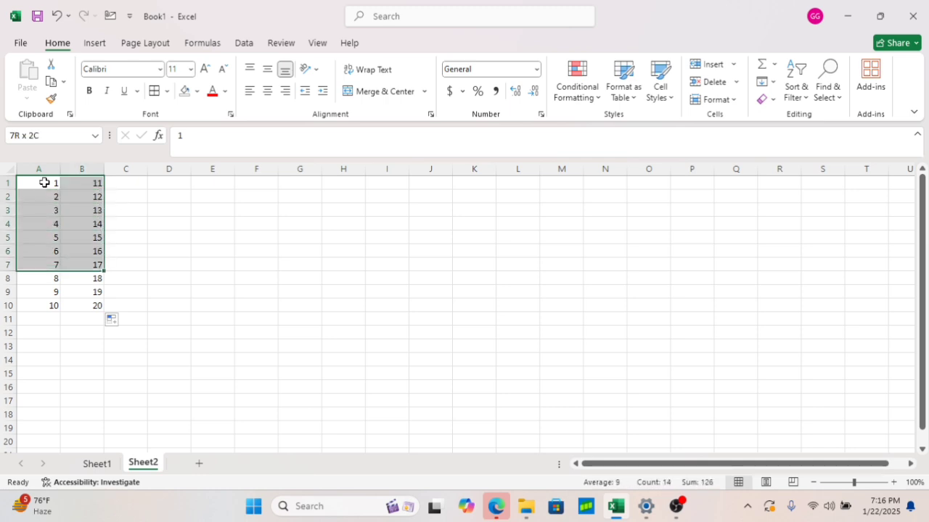
{"action": "key", "text": "shift+Down"}
{"action": "key", "text": "shift+Down"}
{"action": "key", "text": "shift+Down"}
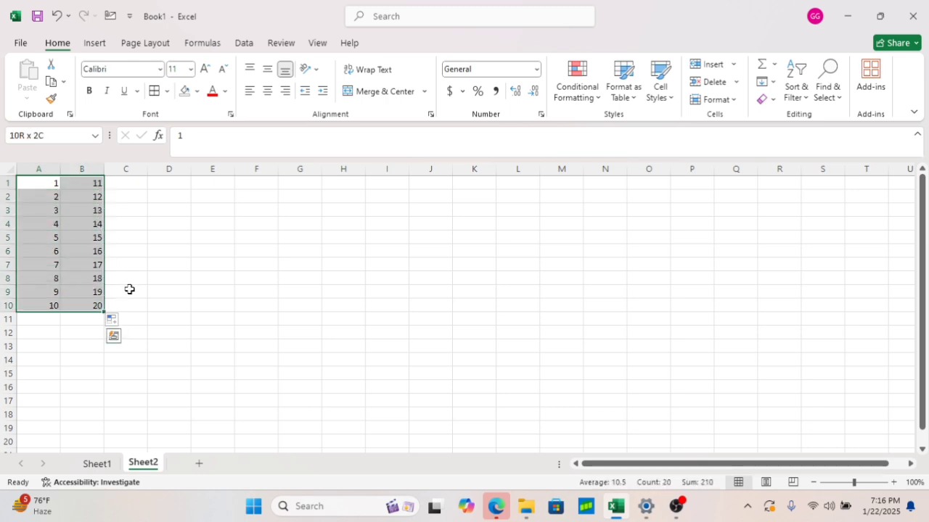
{"action": "left_click_drag", "start_coordinate": [104, 312], "coordinate": [259, 308]}
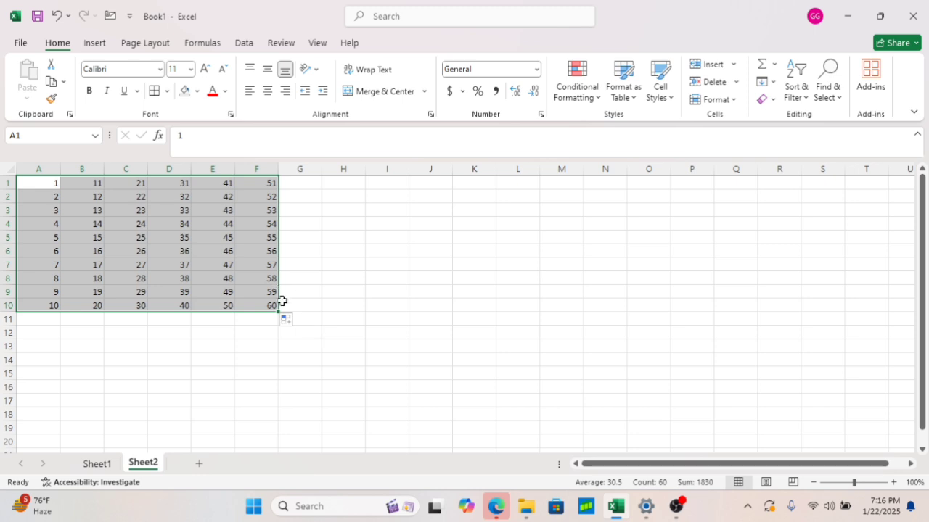
{"action": "left_click_drag", "start_coordinate": [278, 311], "coordinate": [437, 312]}
{"action": "left_click", "coordinate": [280, 361]}
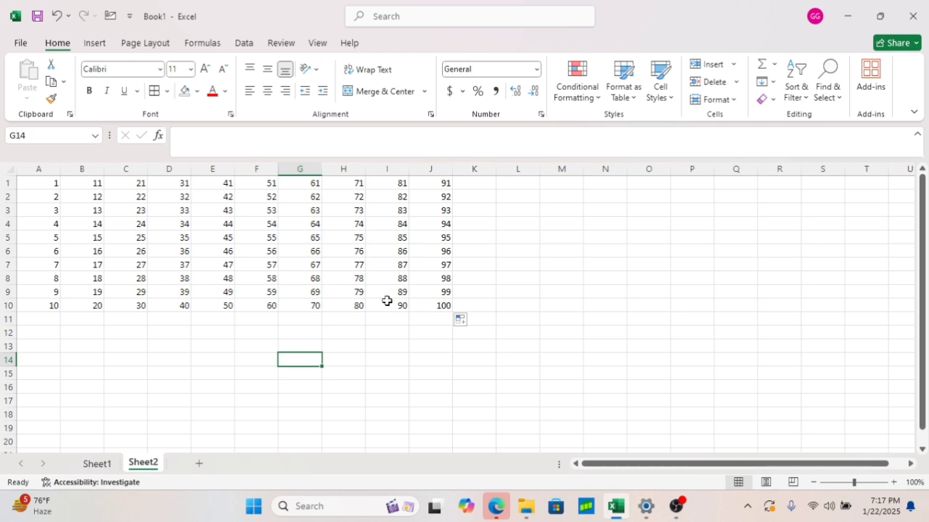
Enter Sunday in cell L2 and Monday in cell L3.
{"action": "left_click", "coordinate": [506, 194]}
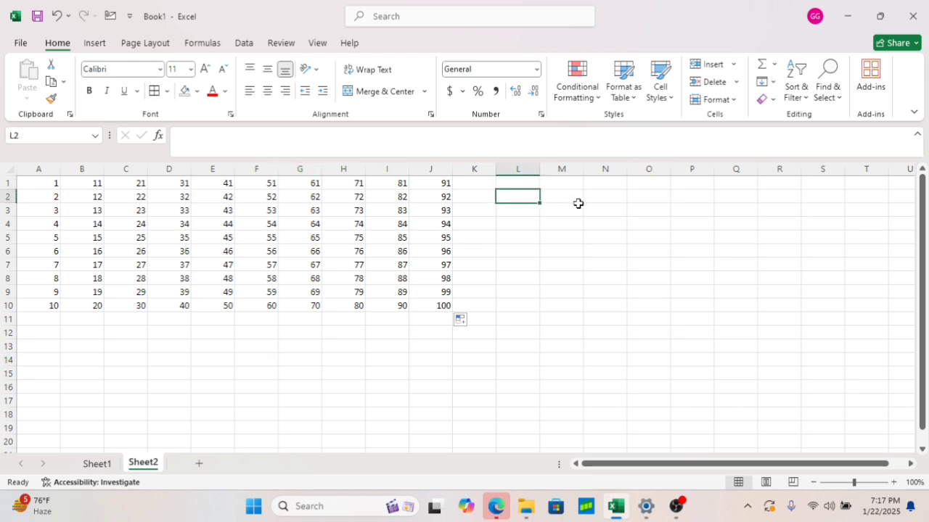
{"action": "type", "text": "Su"}
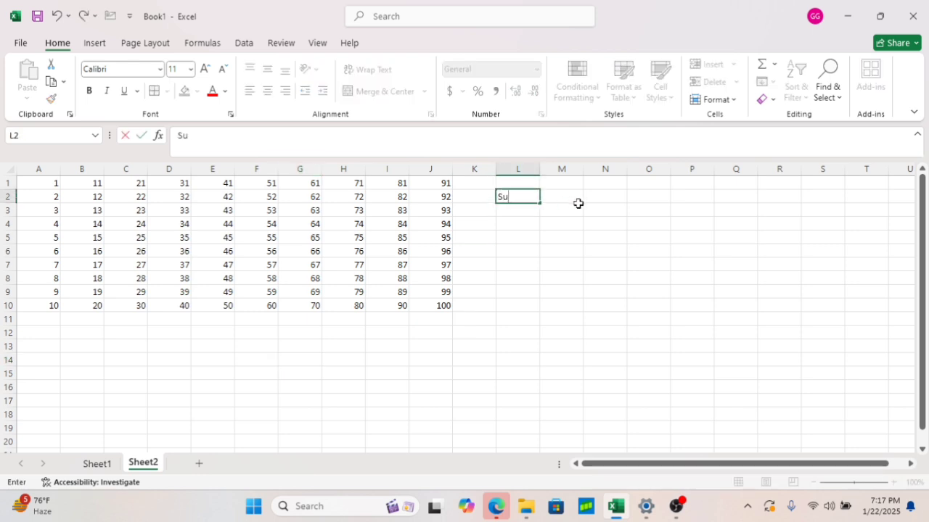
{"action": "type", "text": "nday"}
{"action": "key", "text": "Return"}
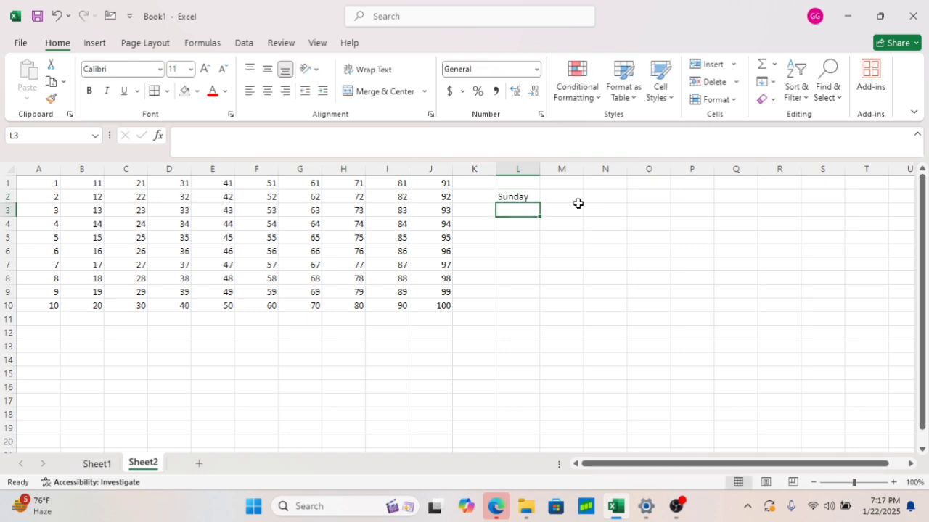
{"action": "type", "text": "Monday"}
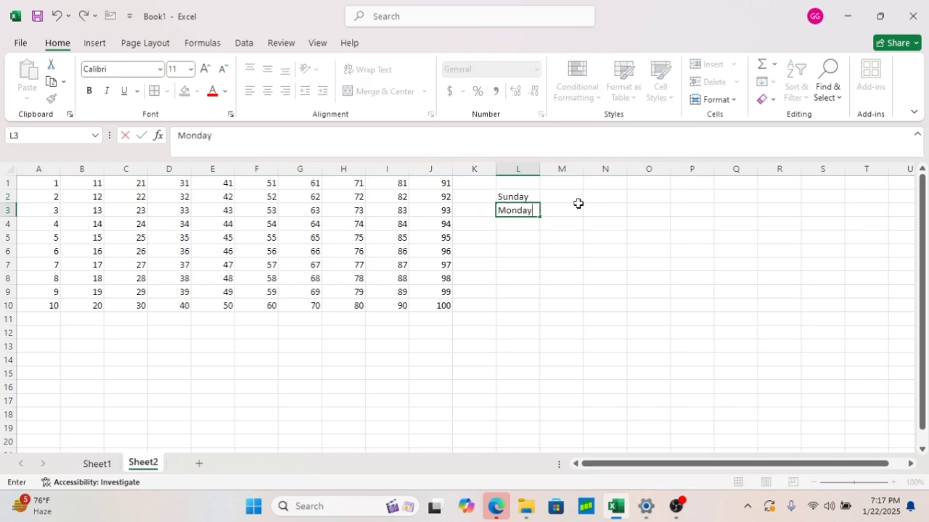
{"action": "key", "text": "Return"}
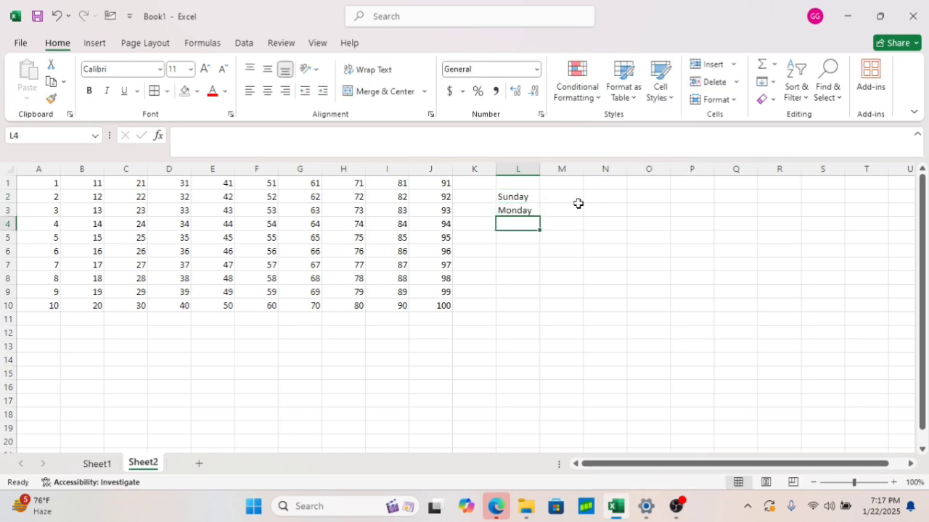
Autofill the weekdays from L2:L3 down to cell L8 and auto-fit the width of column L.
{"action": "left_click", "coordinate": [533, 197]}
{"action": "left_click_drag", "start_coordinate": [532, 196], "coordinate": [542, 267]}
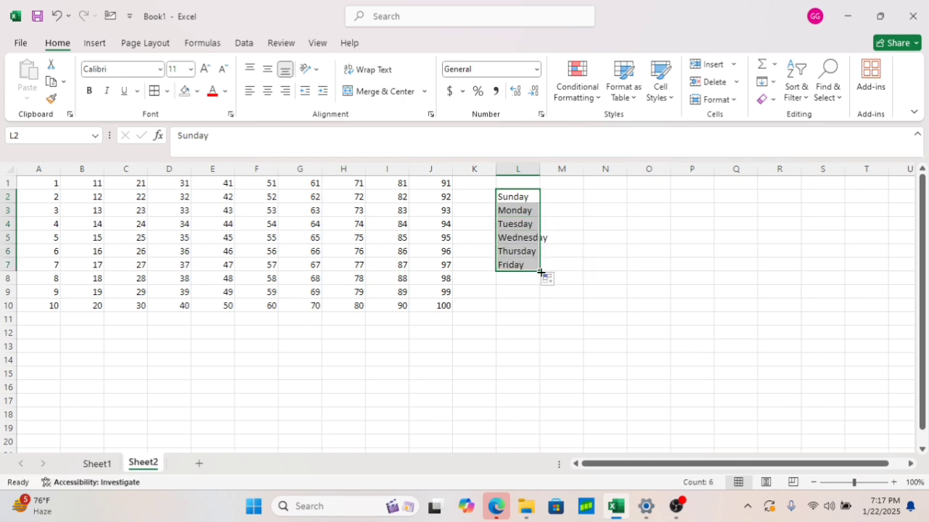
{"action": "left_click_drag", "start_coordinate": [539, 272], "coordinate": [544, 286]}
{"action": "left_click", "coordinate": [573, 261]}
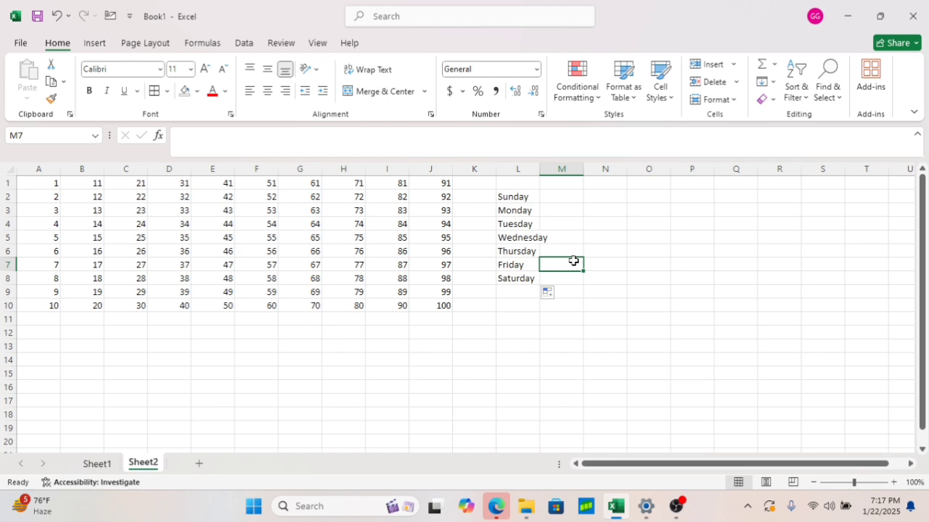
{"action": "double_click", "coordinate": [540, 171]}
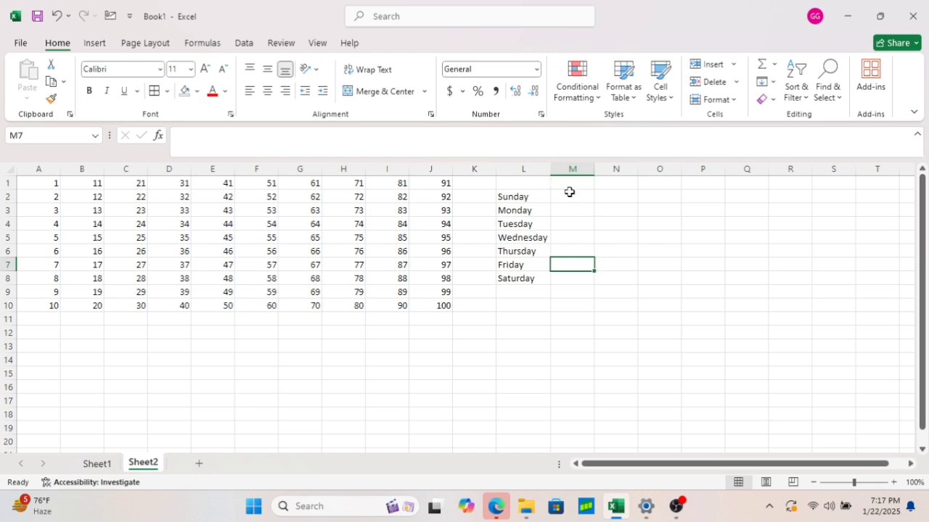
Enter jan in cell M2 and Feb in cell M3.
{"action": "left_click", "coordinate": [570, 191]}
{"action": "type", "text": "jan"}
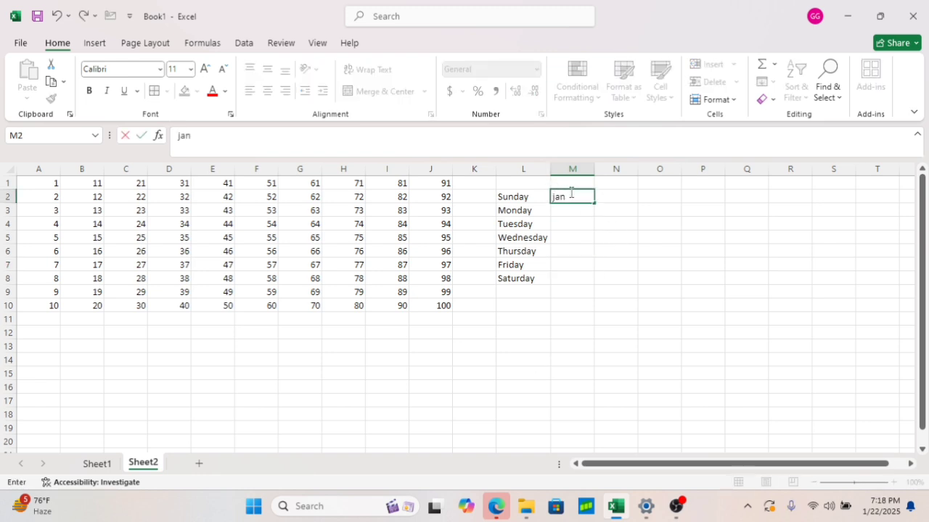
{"action": "key", "text": "Return"}
{"action": "type", "text": "Feb"}
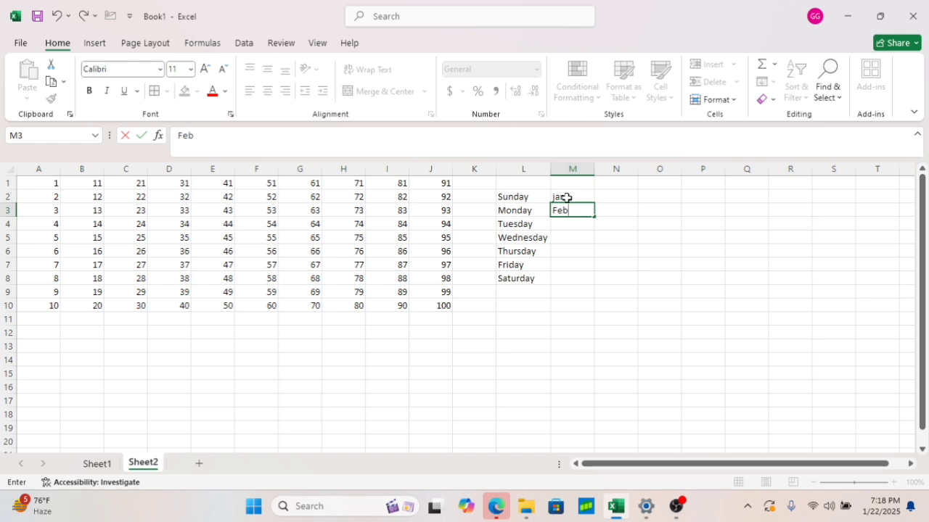
{"action": "left_click", "coordinate": [565, 196]}
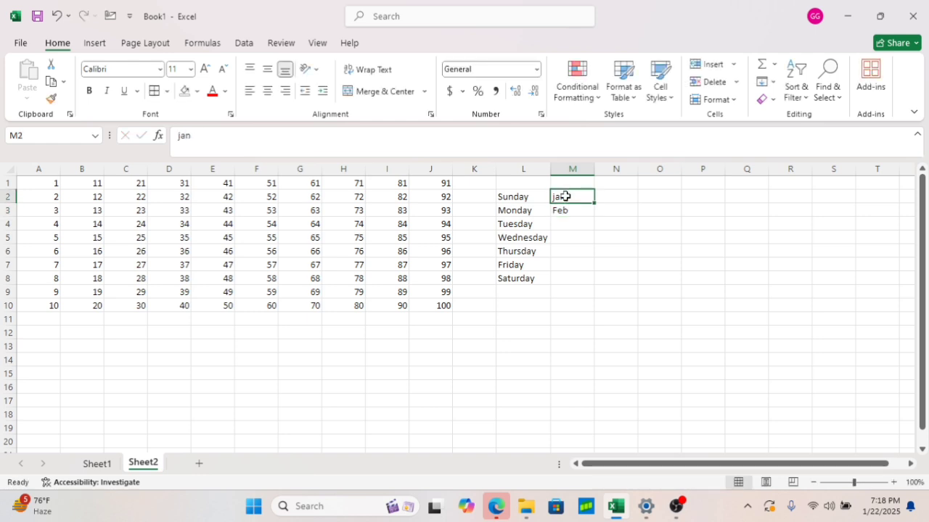
{"action": "key", "text": "Down"}
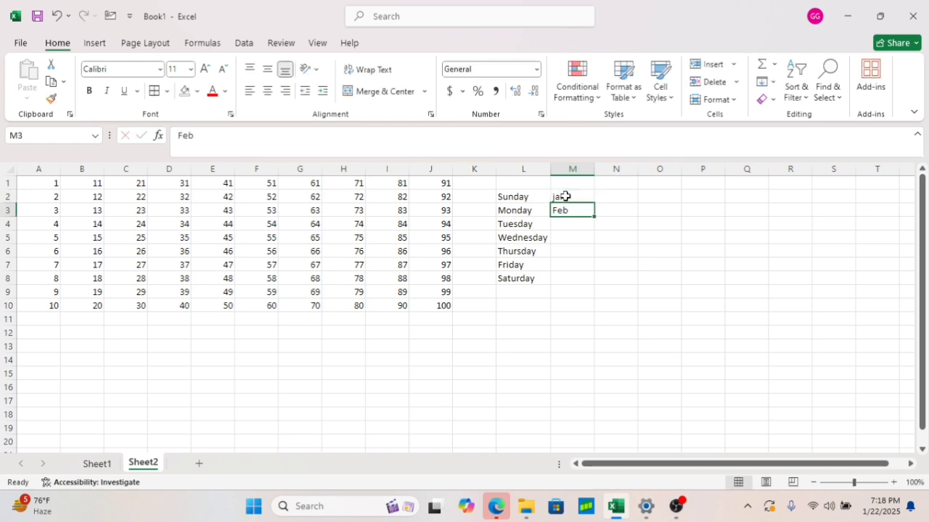
Correct the entry in M2 to Jan and autofill the abbreviated months from M2:M3 down to cell M13.
{"action": "left_click", "coordinate": [564, 195]}
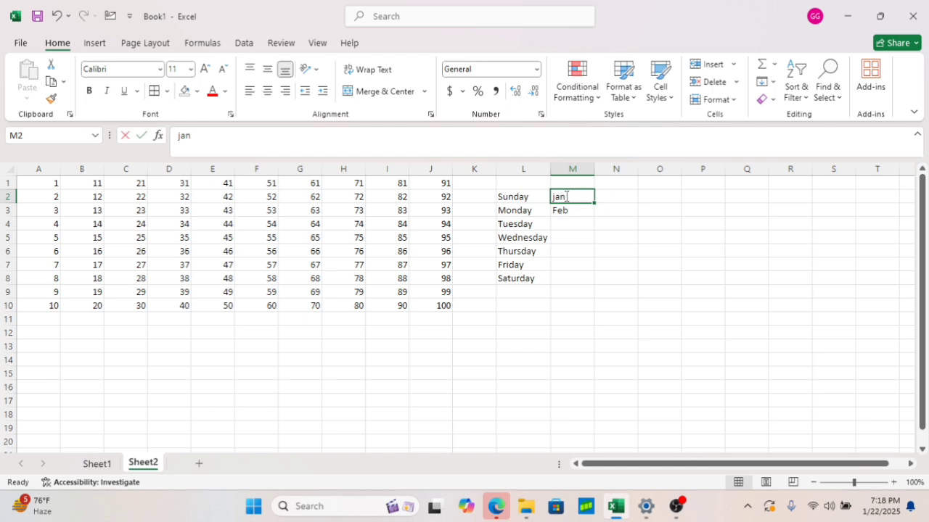
{"action": "key", "text": "BackSpace"}
{"action": "type", "text": "Jan"}
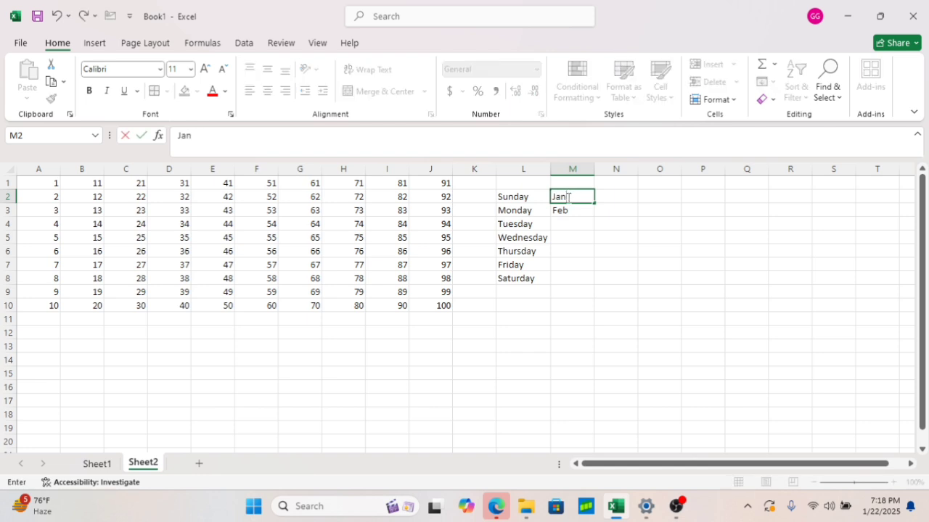
{"action": "left_click", "coordinate": [626, 280]}
{"action": "left_click_drag", "start_coordinate": [577, 195], "coordinate": [596, 355]}
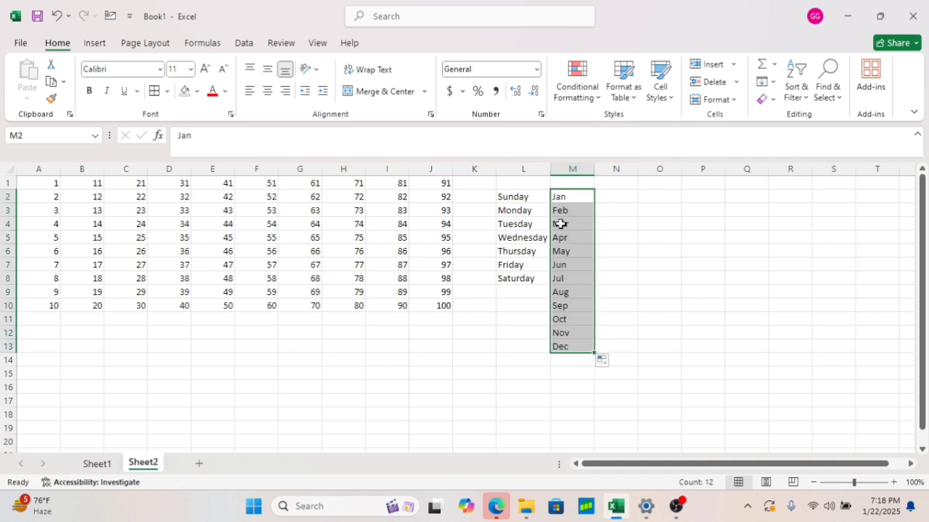
{"action": "left_click", "coordinate": [689, 332]}
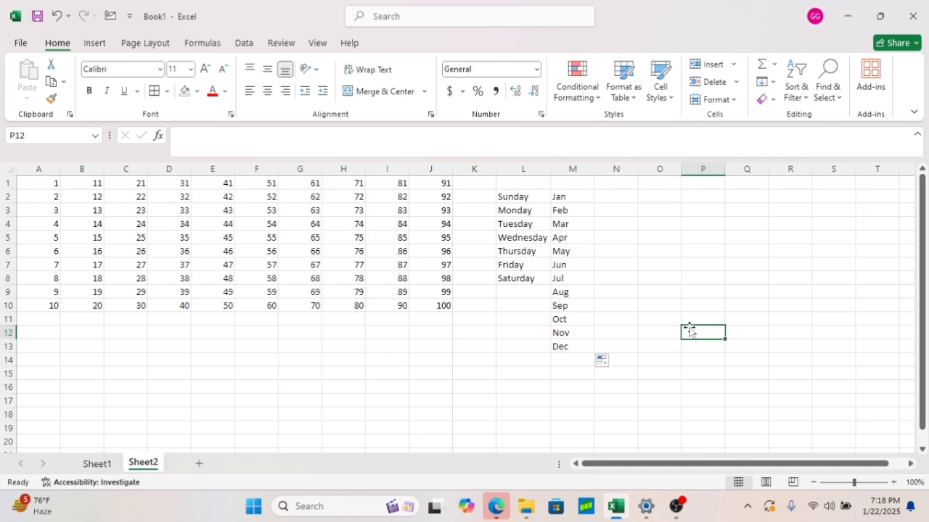
Enter the full month names January in cell N2 and February in cell N3.
{"action": "left_click", "coordinate": [600, 199]}
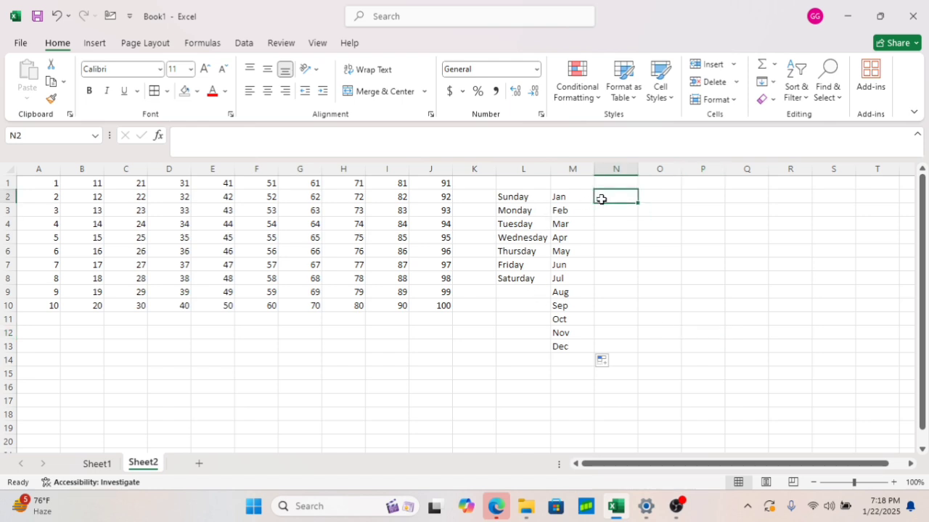
{"action": "type", "text": "Jan"}
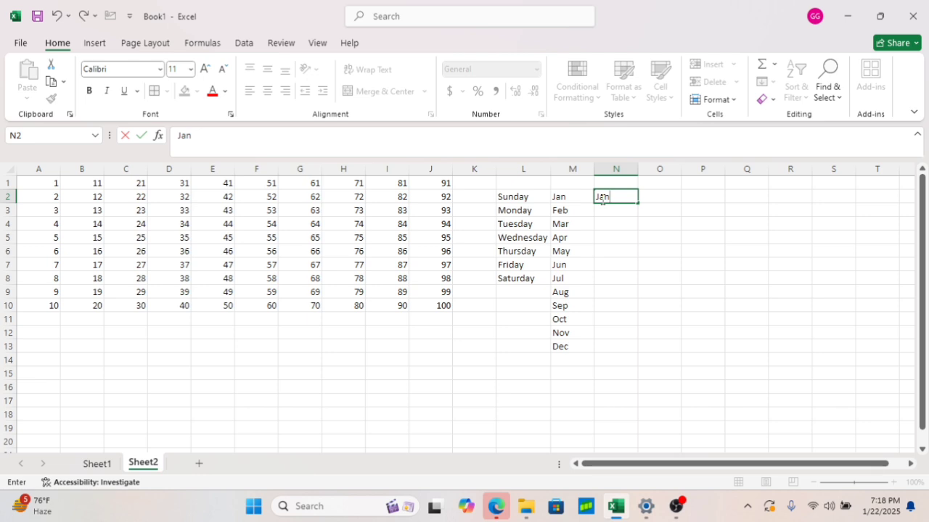
{"action": "type", "text": "uart"}
{"action": "key", "text": "BackSpace"}
{"action": "type", "text": "y"}
{"action": "key", "text": "Return"}
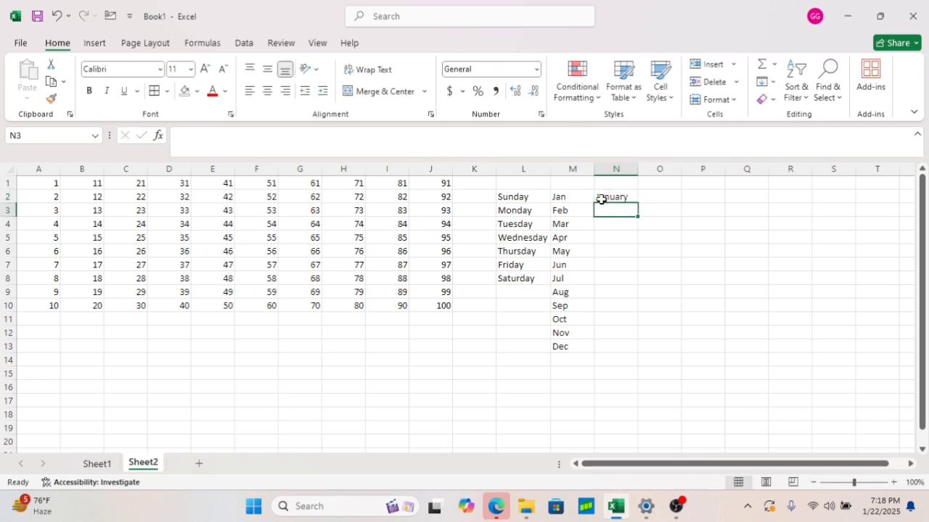
{"action": "type", "text": "Februa"}
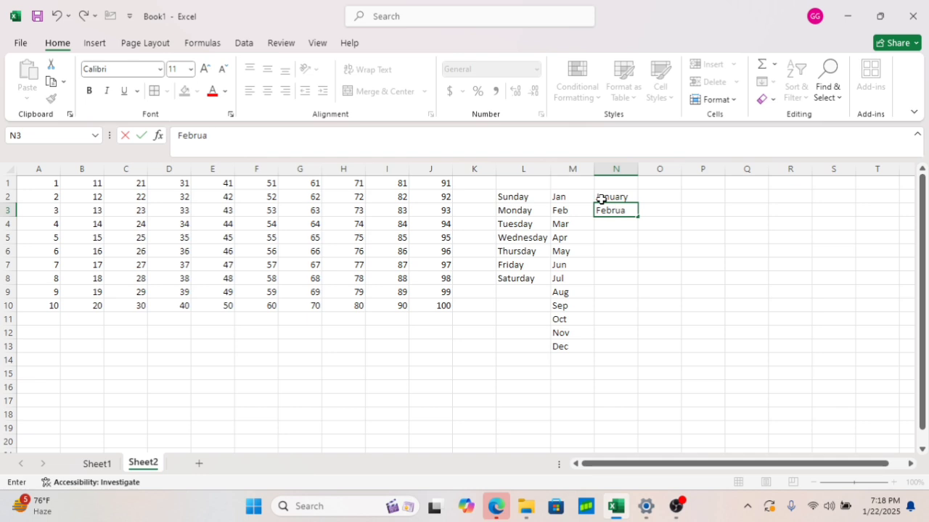
{"action": "type", "text": "ry"}
{"action": "key", "text": "Return"}
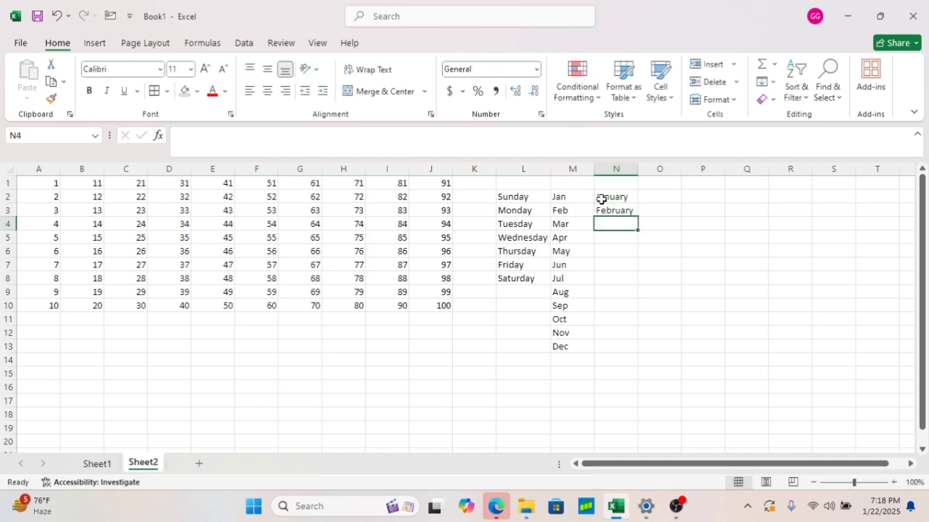
Select N2:N3 and autofill the full month names down to cell N13.
{"action": "left_click", "coordinate": [605, 196]}
{"action": "left_click_drag", "start_coordinate": [605, 197], "coordinate": [644, 347]}
{"action": "left_click", "coordinate": [674, 293]}
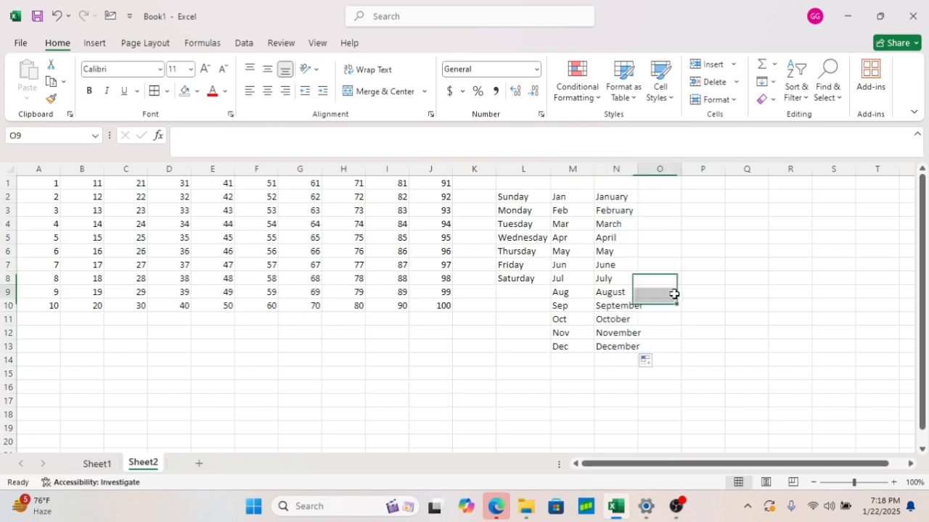